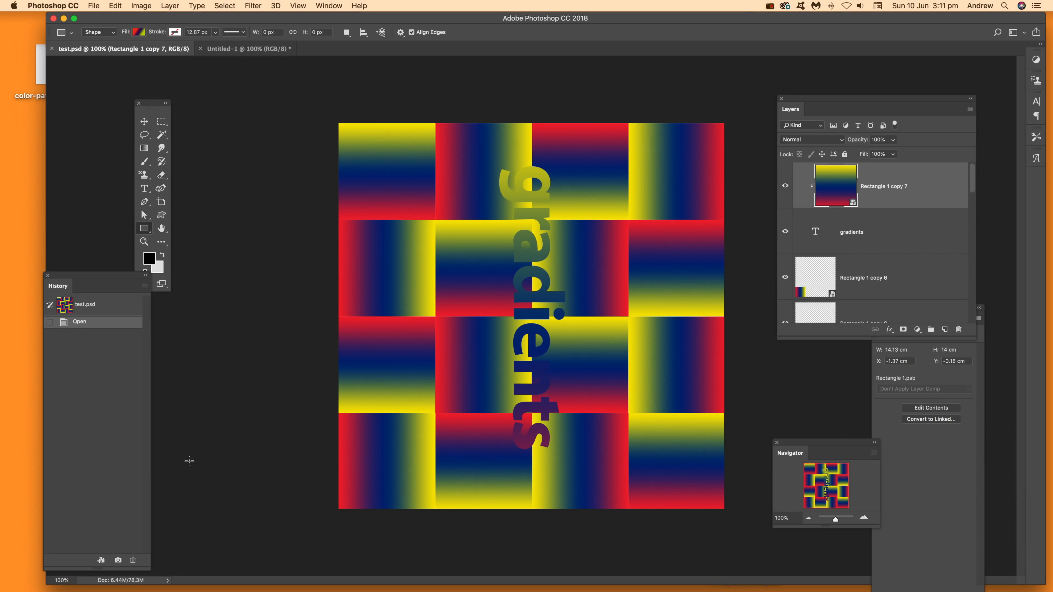
Switch to the Untitled-1 document and draw a 1502 by 1502 px gradient-filled rectangle shape covering the whole canvas
left_click(249, 49)
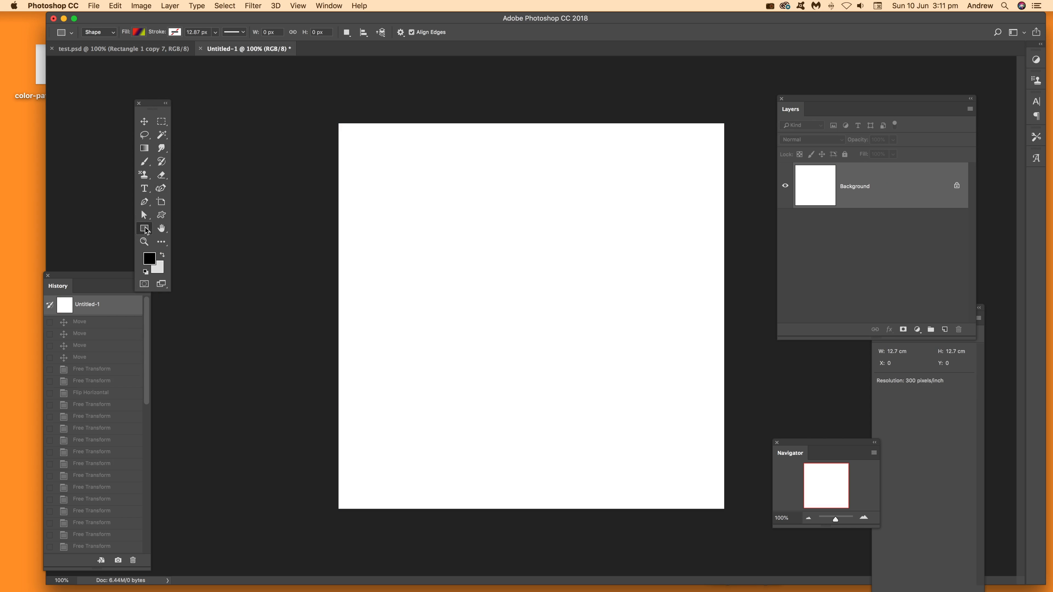
left_click_drag(337, 123, 724, 531)
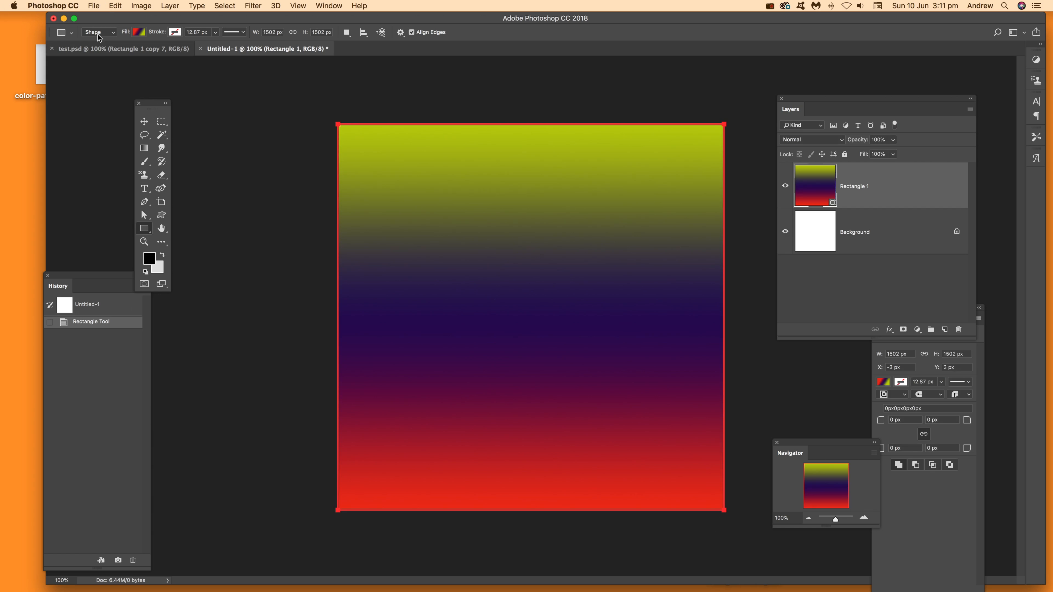
Try several gradient presets as the rectangle's fill and return to the red, dark blue and yellow-green linear gradient
left_click(140, 34)
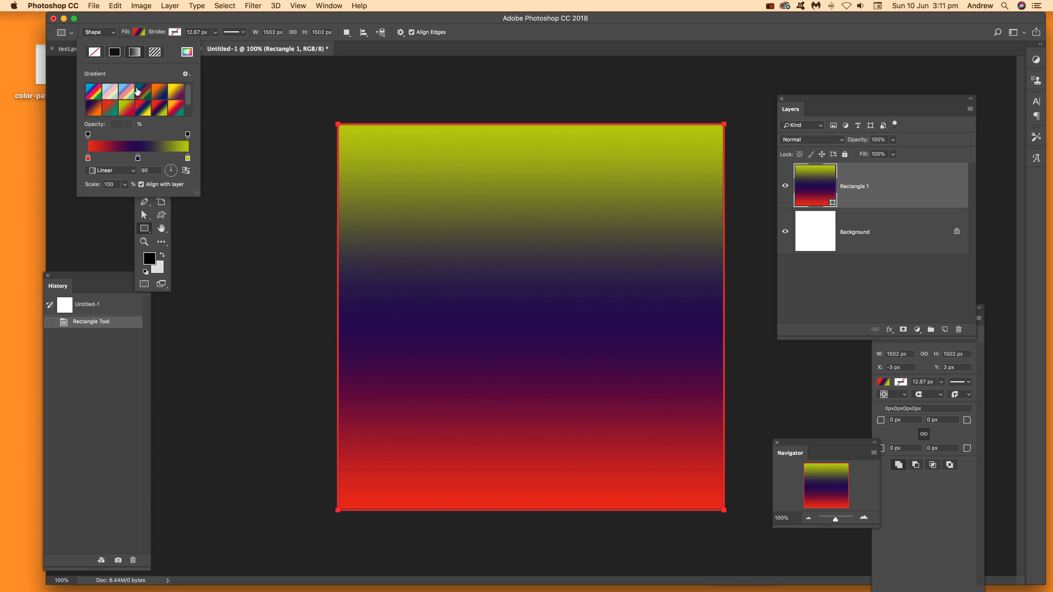
left_click(159, 92)
left_click(176, 92)
left_click(174, 112)
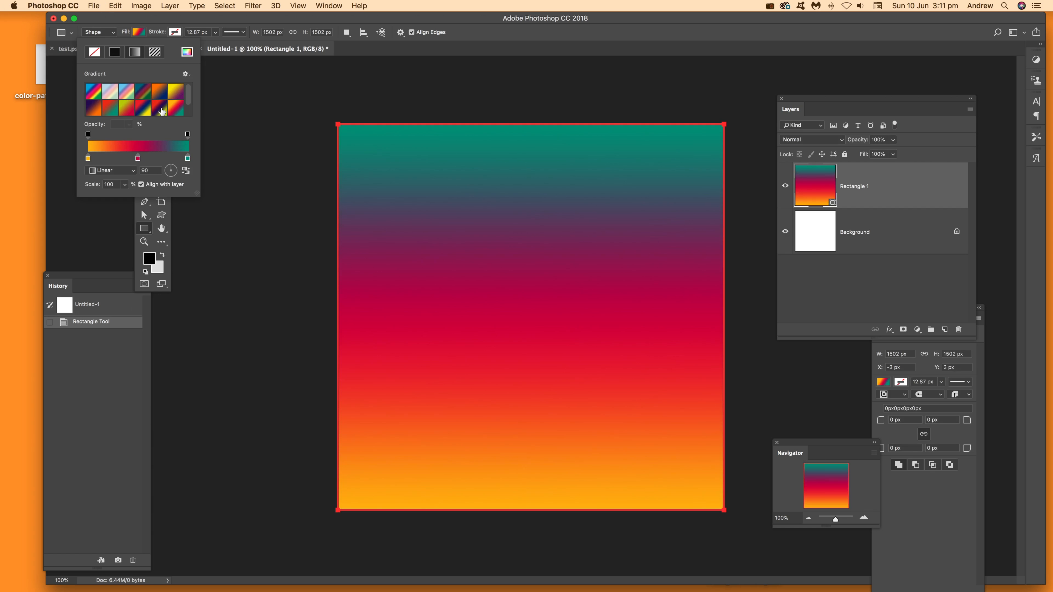
left_click(159, 109)
left_click(144, 108)
left_click(175, 108)
left_click(158, 107)
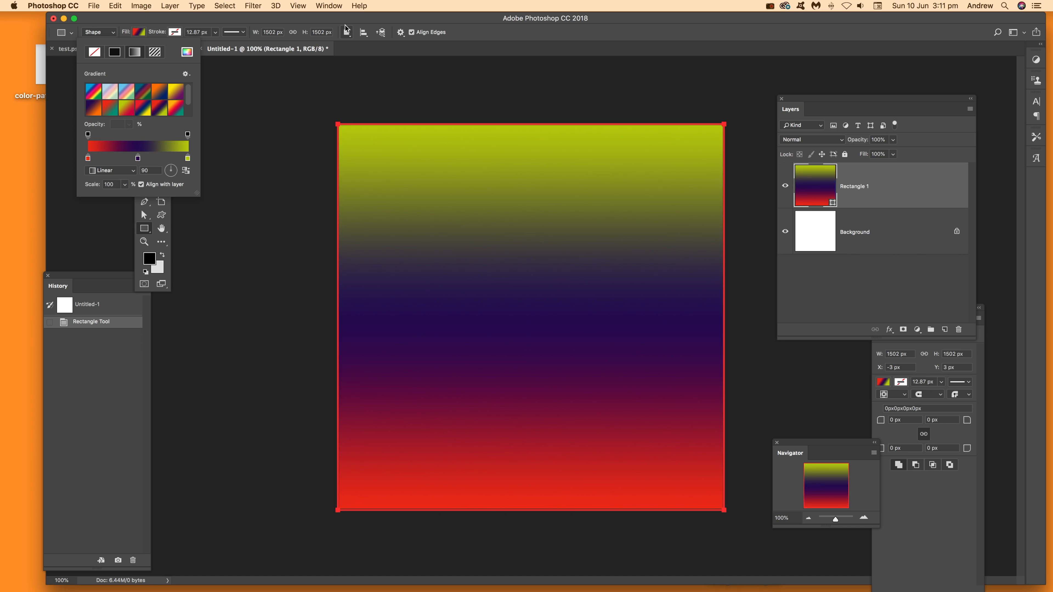
left_click(288, 20)
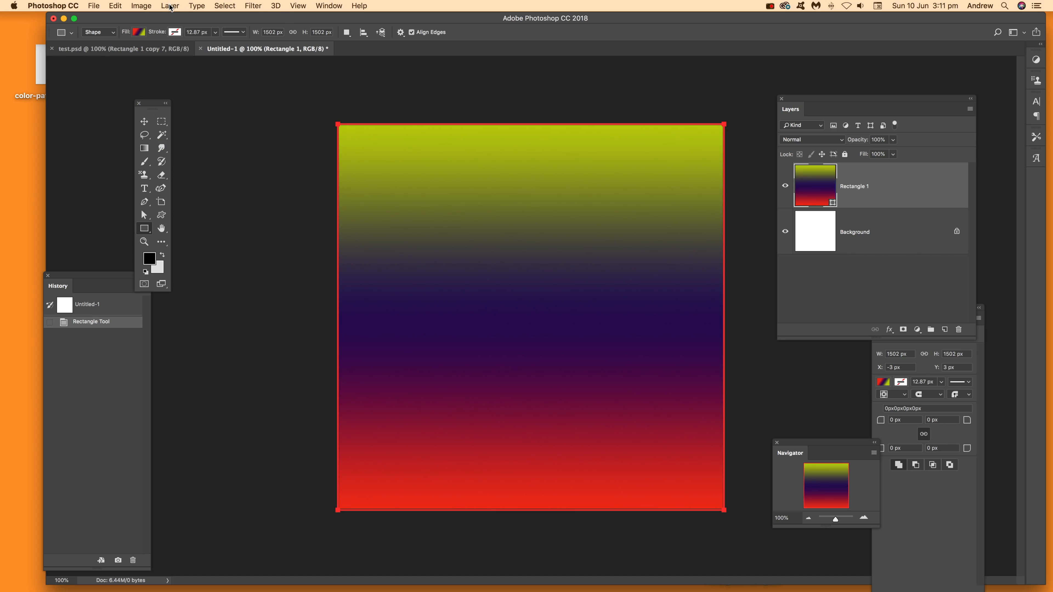
Convert the gradient rectangle layer to a smart object
left_click(170, 6)
mouse_move(216, 205)
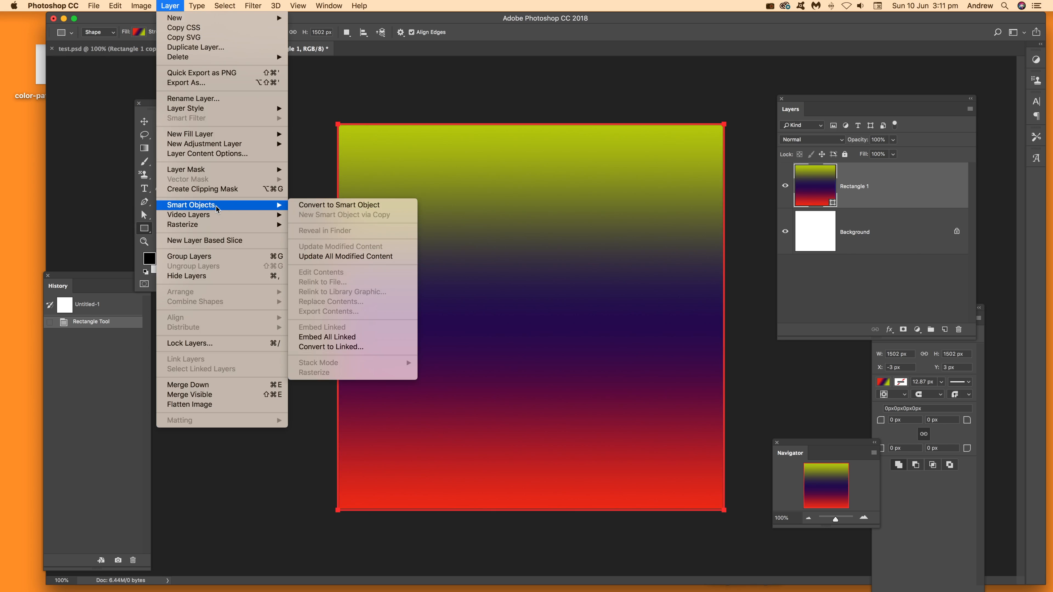
left_click(328, 206)
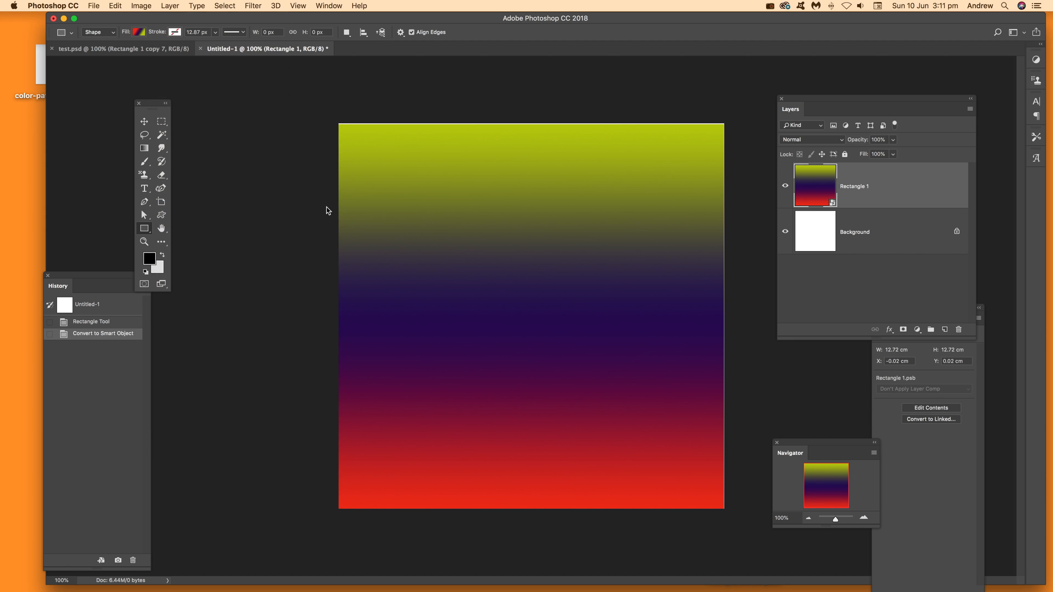
Move the smart object up to the canvas's top edge and stretch it slightly to cover the right edge
left_click(144, 122)
left_click_drag(446, 152, 446, 153)
left_click(747, 288)
left_click(697, 285)
left_click_drag(724, 317, 726, 318)
key("Return")
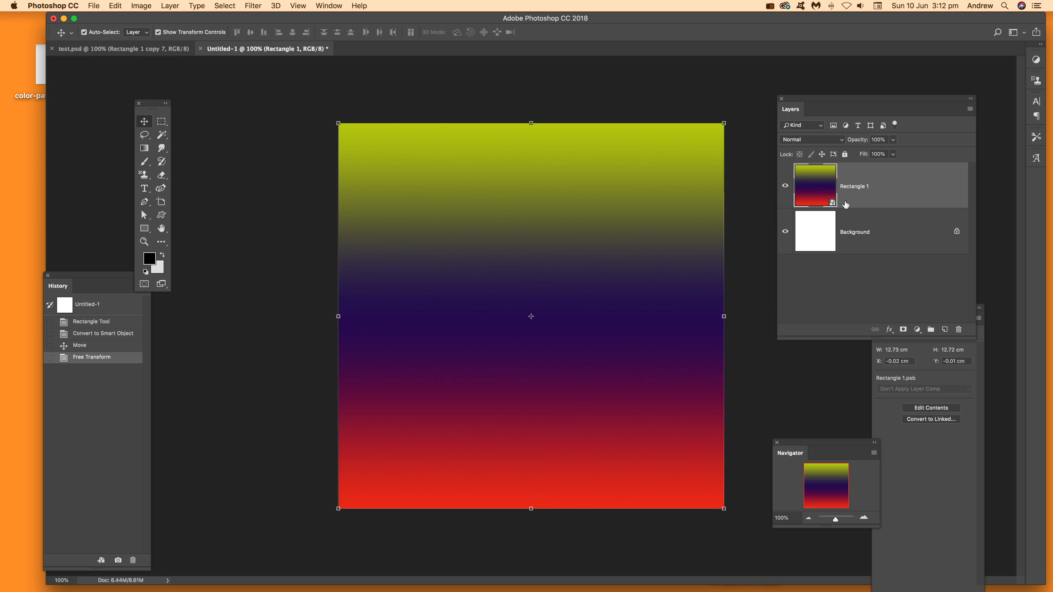
Scale the smart object to 25% width and 25% height and place it in the canvas's top-left corner
left_click(120, 6)
mouse_move(149, 235)
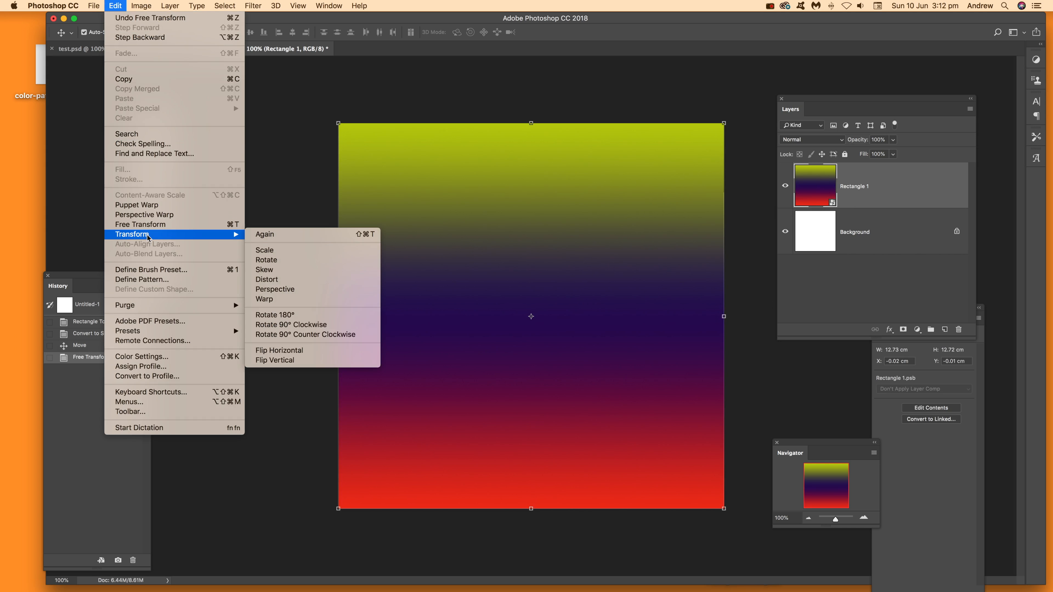
left_click(289, 256)
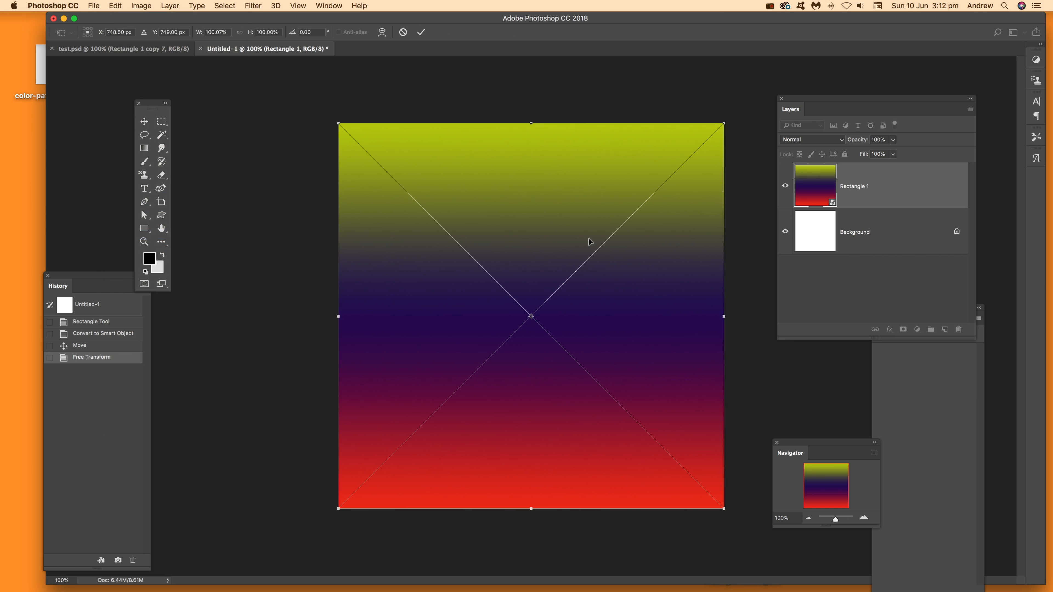
left_click(228, 33)
type("25")
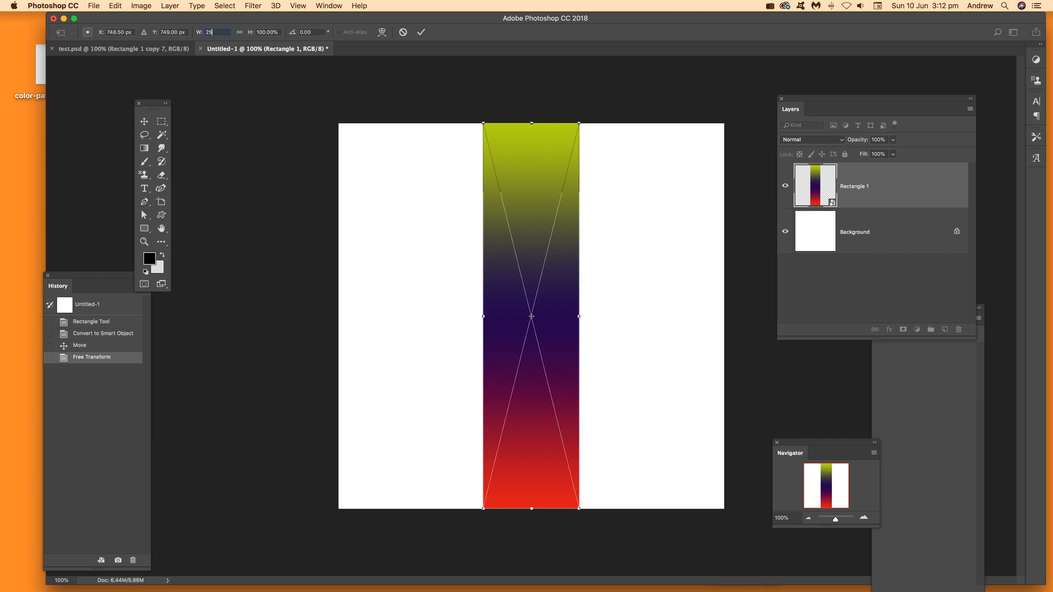
key("Tab")
type("25")
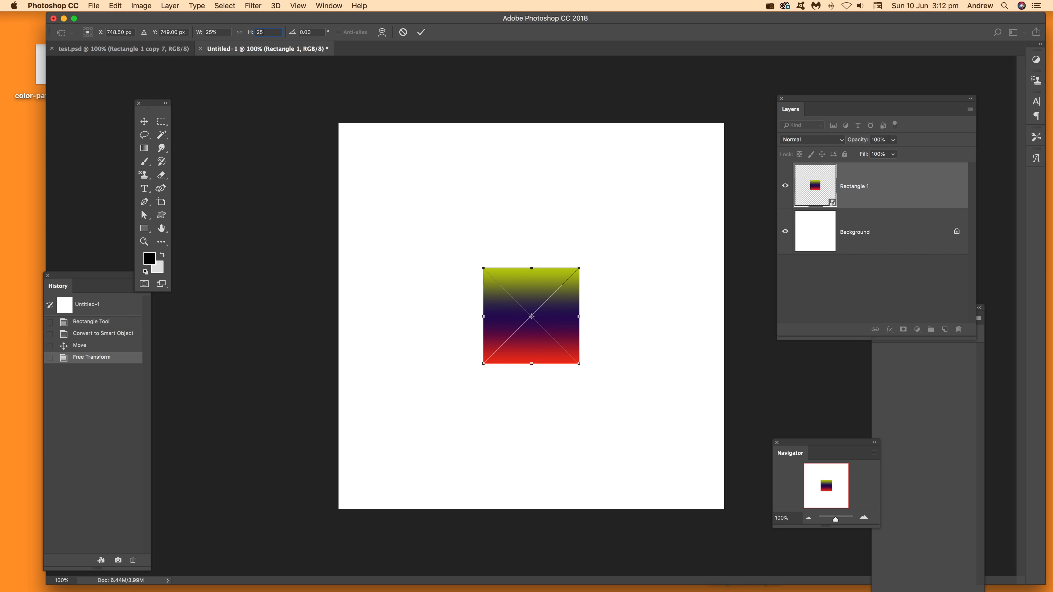
left_click(421, 32)
left_click_drag(542, 307, 397, 149)
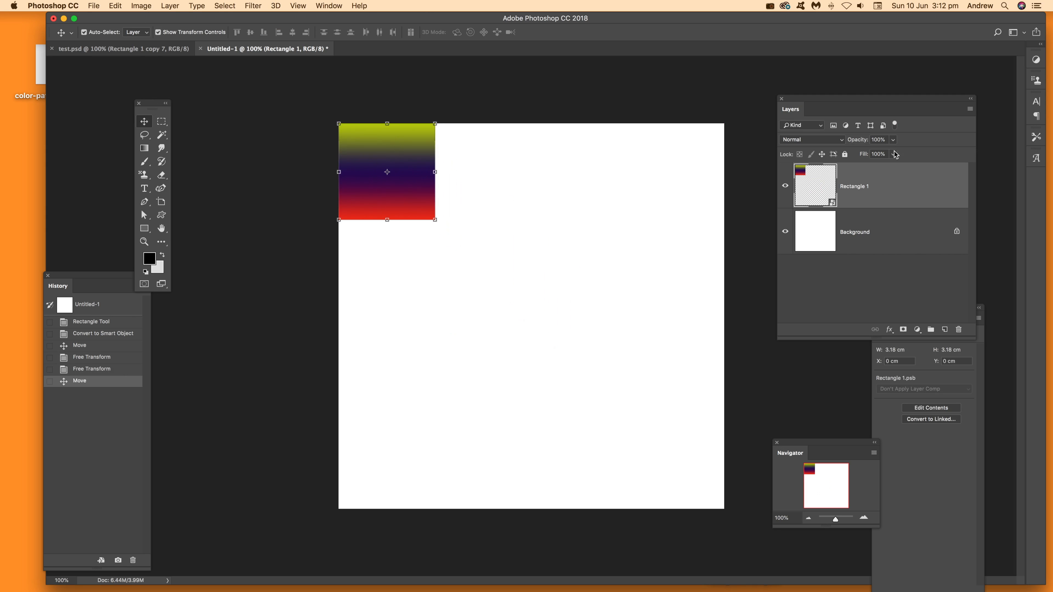
Open the smart object's contents and change the rectangle's fill to the multicolour rainbow gradient preset
double_click(802, 174)
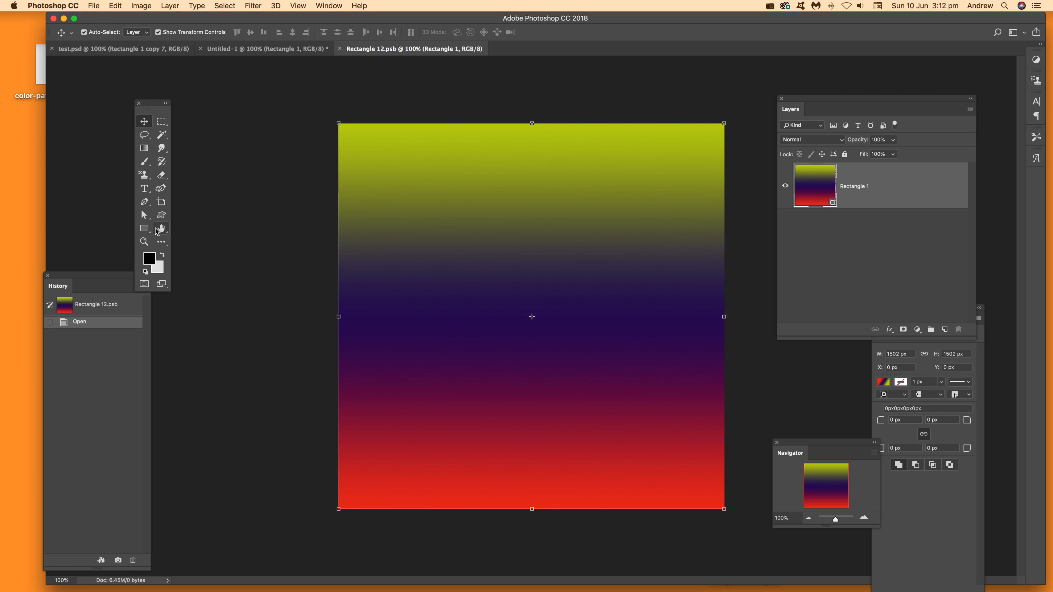
left_click(145, 228)
left_click(141, 32)
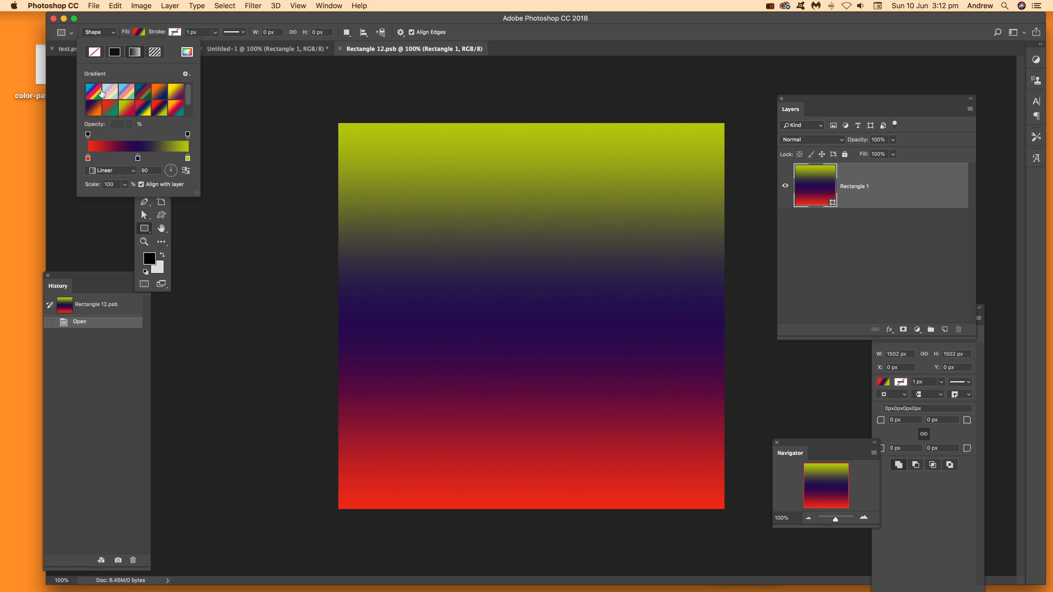
left_click(94, 93)
left_click(517, 45)
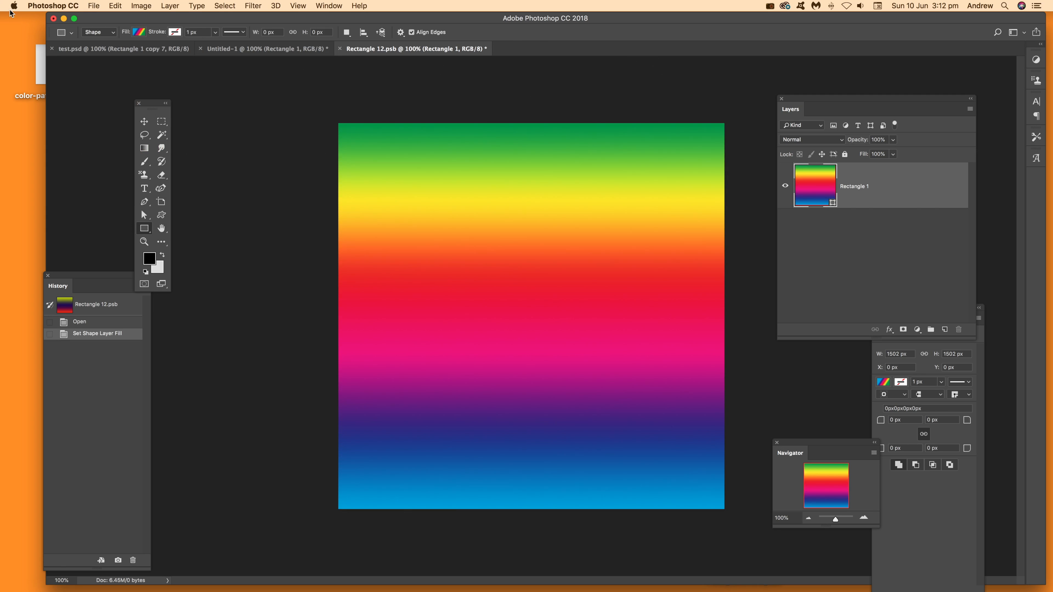
Save the edited smart object contents and close that document to return to Untitled-1
left_click(94, 6)
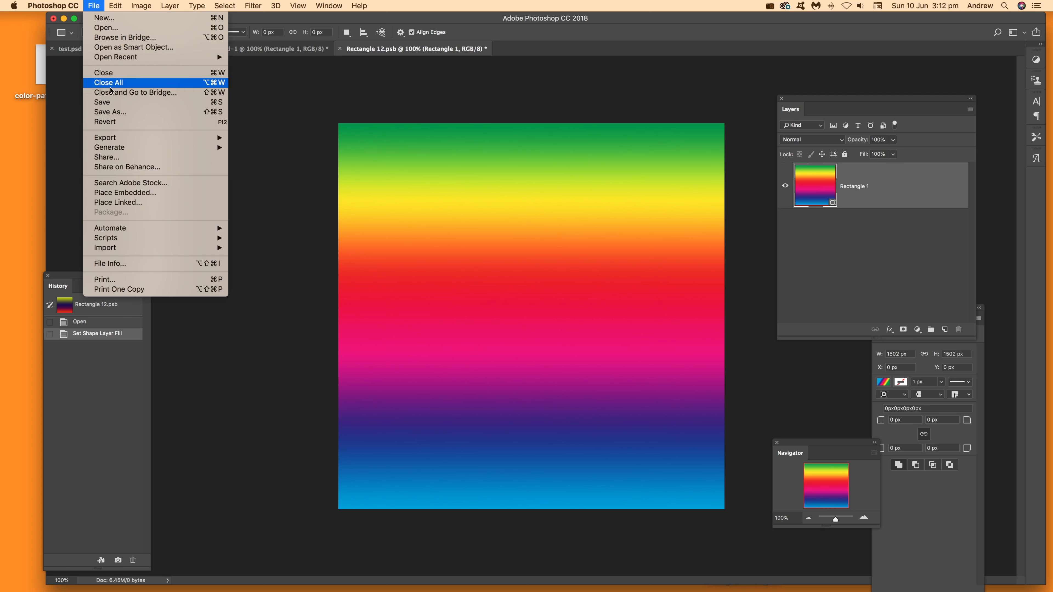
left_click(110, 106)
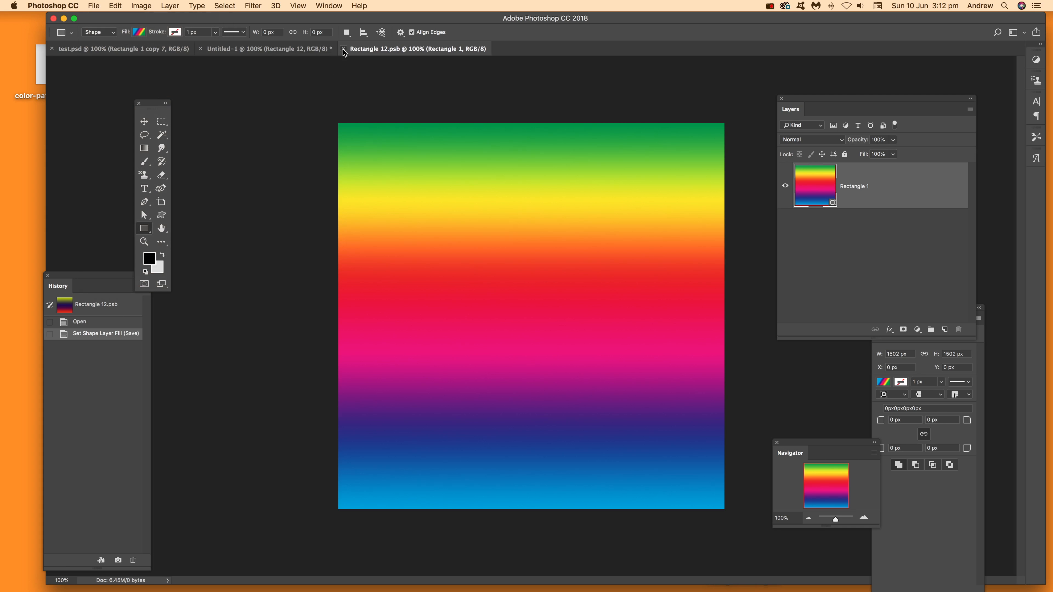
left_click(343, 49)
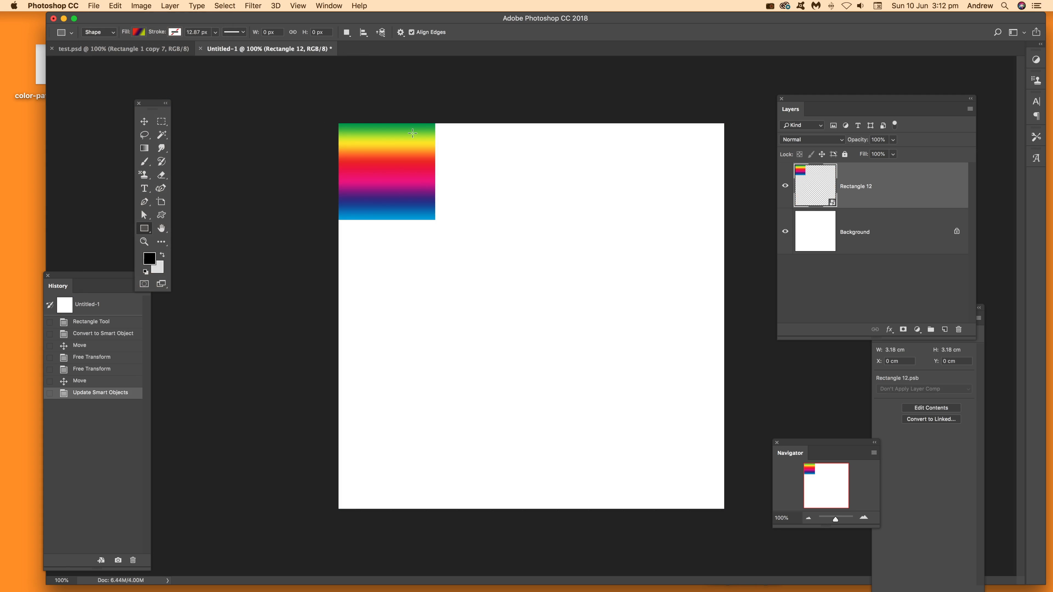
Duplicate the rainbow tile directly to the right of the original and rotate the copy 90° clockwise
left_click(144, 123)
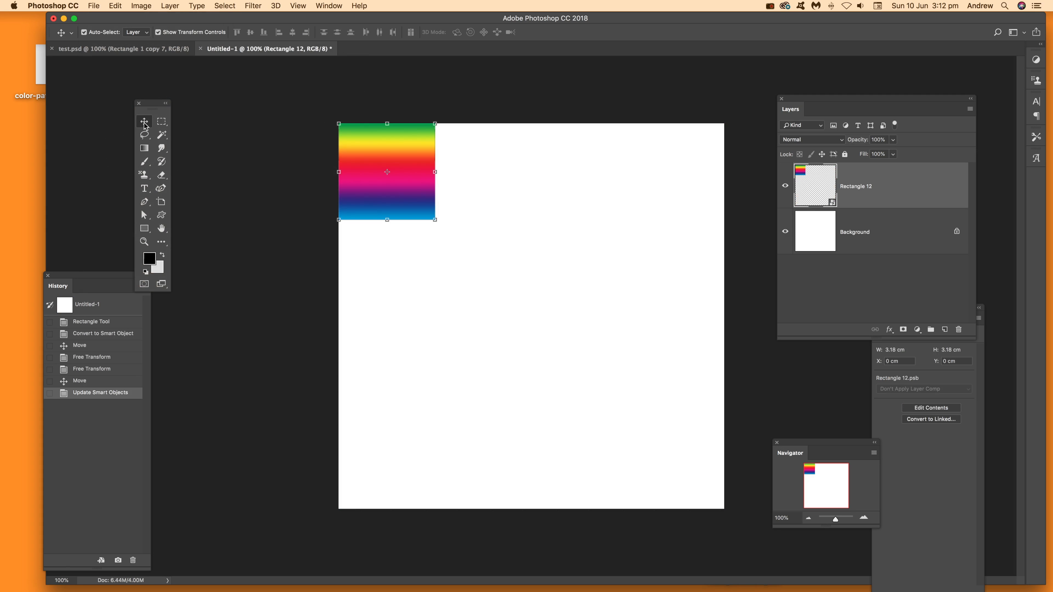
left_click_drag(412, 150, 510, 149)
left_click_drag(543, 113, 524, 218)
key("Return")
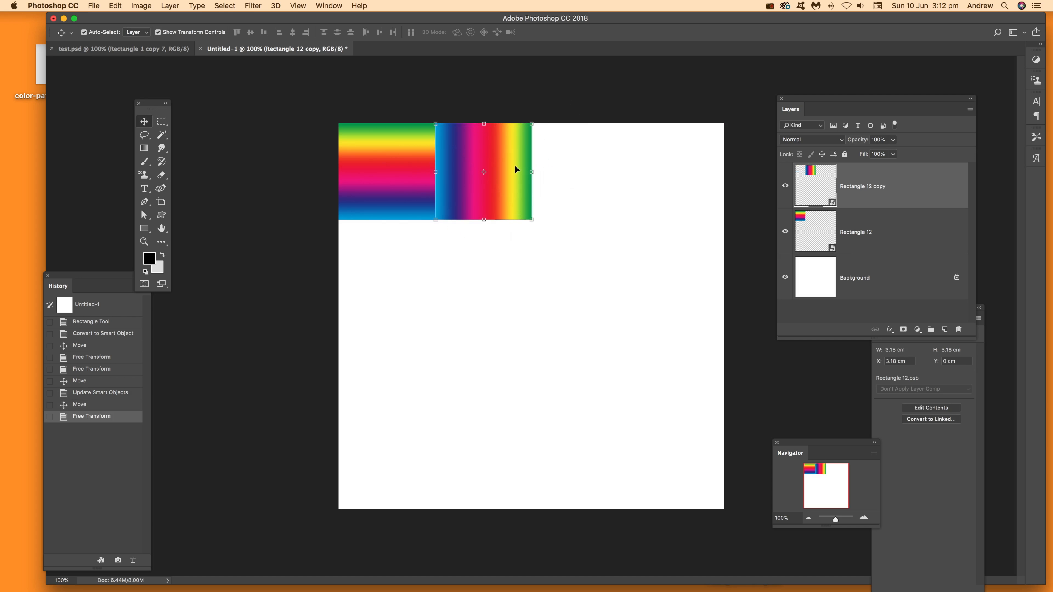
Duplicate the second tile into the third position of the top row and rotate the copy 90° clockwise
left_click_drag(508, 165, 603, 162)
key("ctrl+t")
left_click_drag(630, 108, 646, 242)
key("Return")
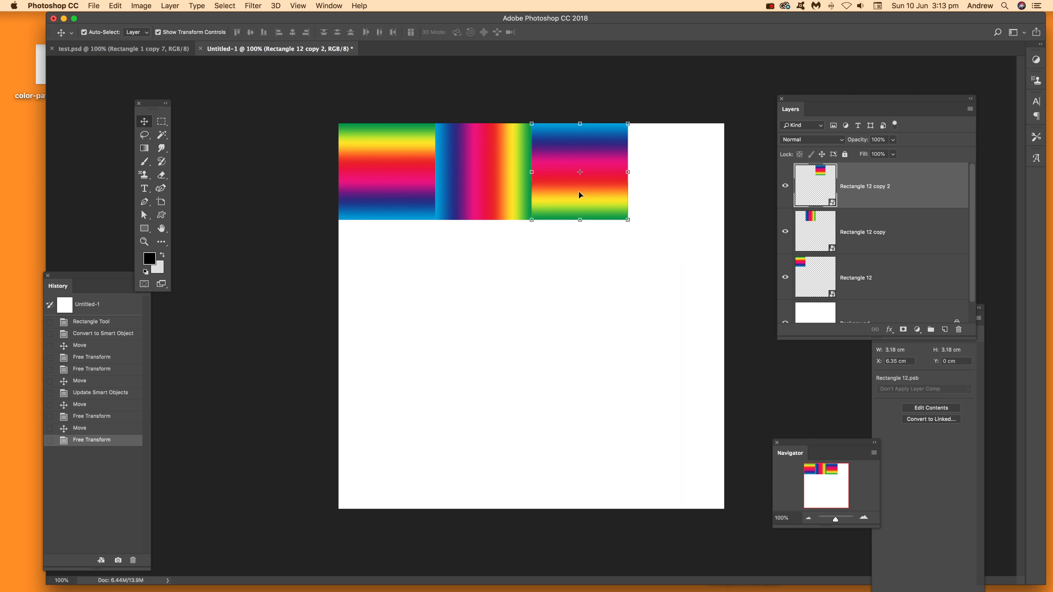
Duplicate the third tile into the canvas's top-right corner and rotate the copy 90° clockwise to complete the row
left_click_drag(601, 173, 688, 191)
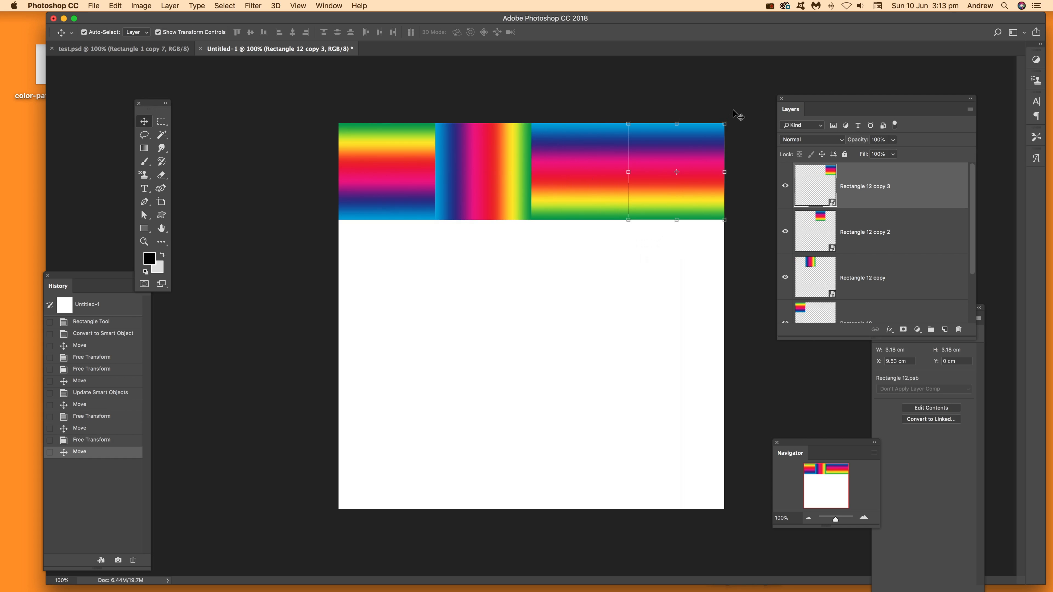
left_click_drag(734, 116, 710, 184)
key("Return")
Duplicate the top row of four tiles directly below it and rotate the copied row 180°
left_click_drag(303, 98, 730, 219)
left_click_drag(686, 154, 688, 252)
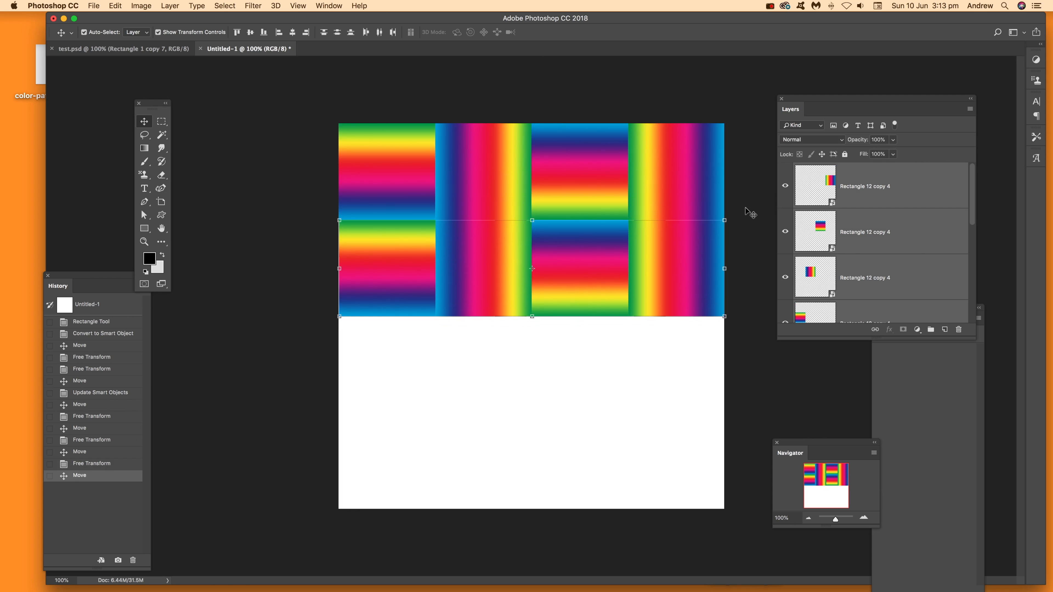
key("super+t")
left_click_drag(738, 212, 386, 298)
key("Return")
Duplicate both tile rows into the lower half of the canvas, nudge the copies slightly left, and deselect them
left_click_drag(301, 101, 728, 346)
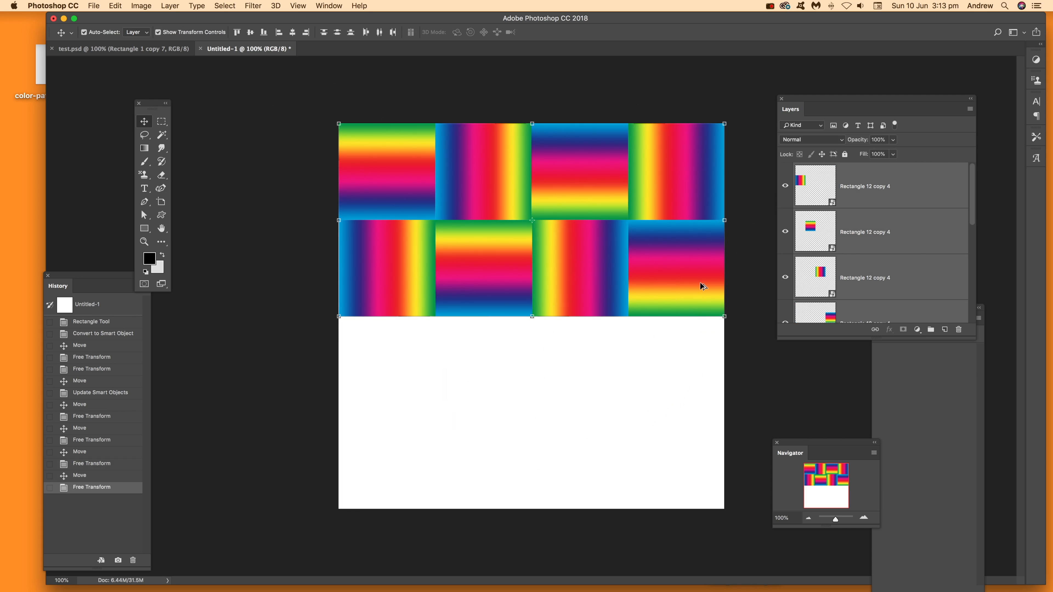
left_click_drag(693, 273, 695, 474)
left_click(294, 303)
left_click_drag(329, 99, 298, 162)
left_click_drag(299, 341, 754, 520)
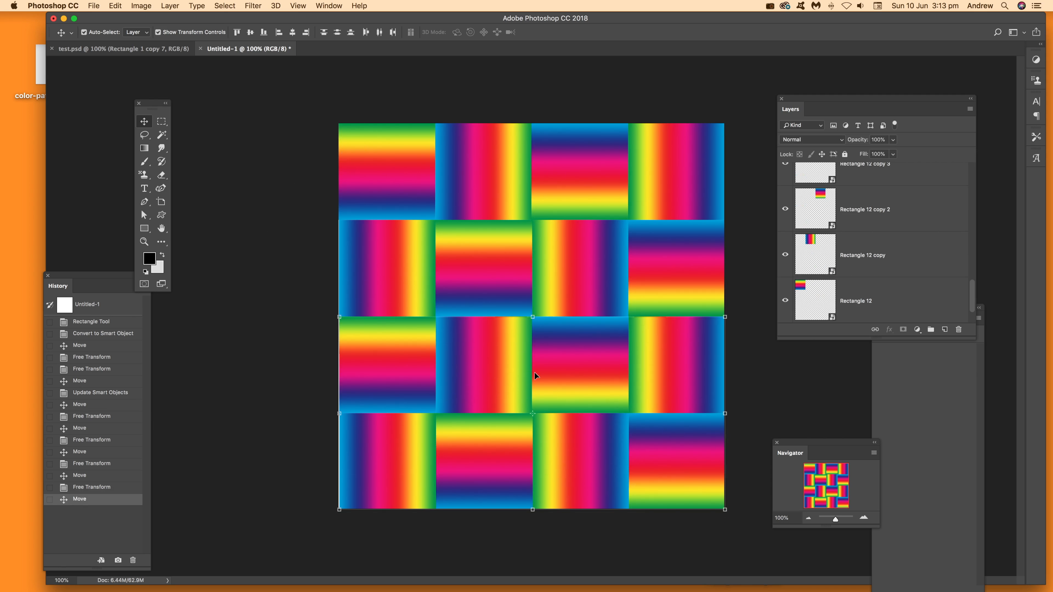
key("Left")
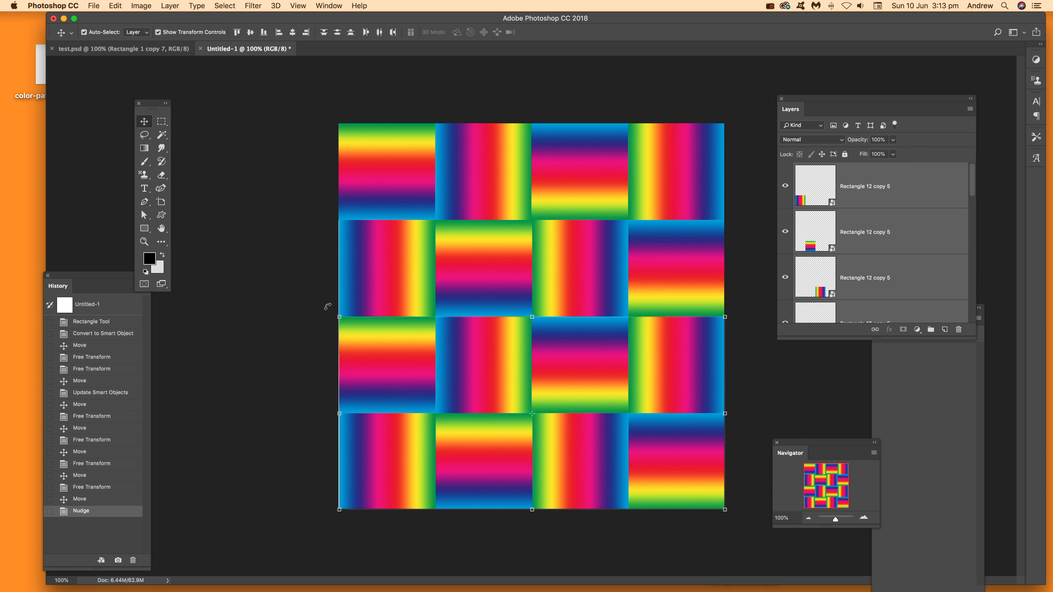
left_click(297, 302)
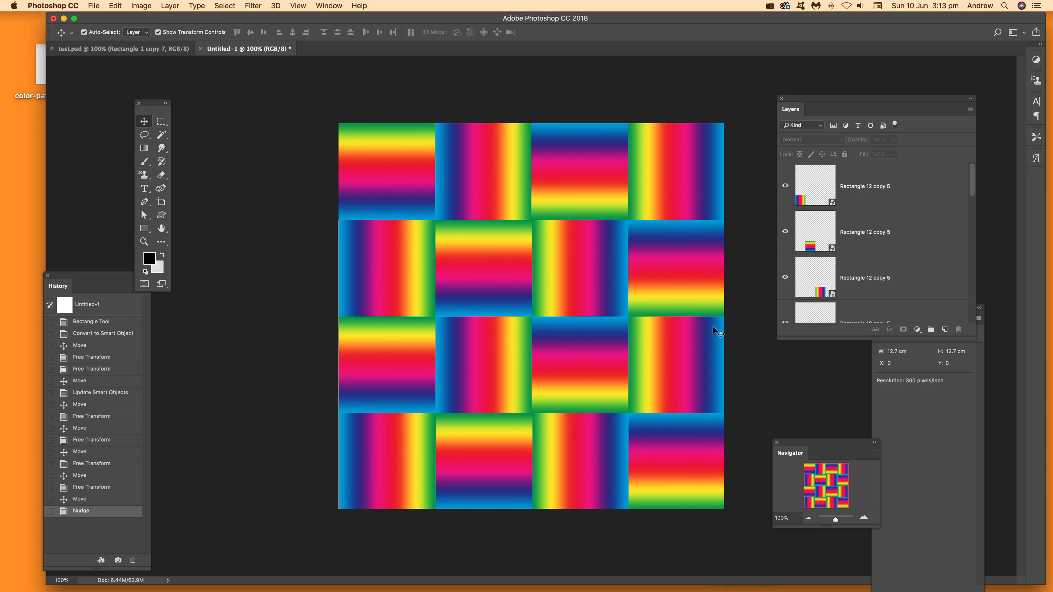
Rotate the second tile in the bottom row by 180° in two quarter turns, so its blue edge faces up
left_click(495, 441)
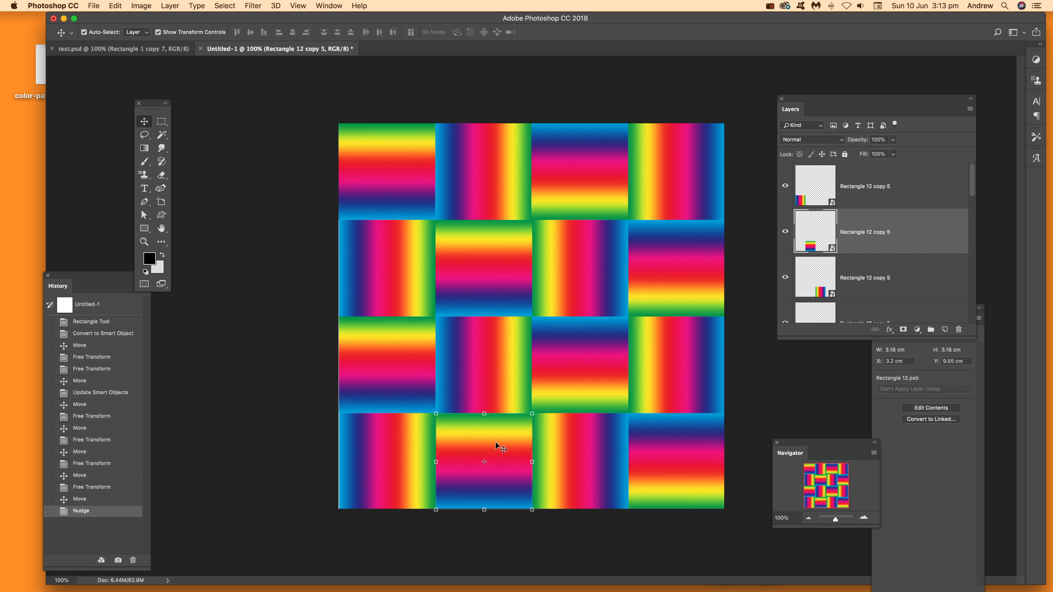
key("ctrl+t")
left_click_drag(556, 403, 429, 417)
key("Return")
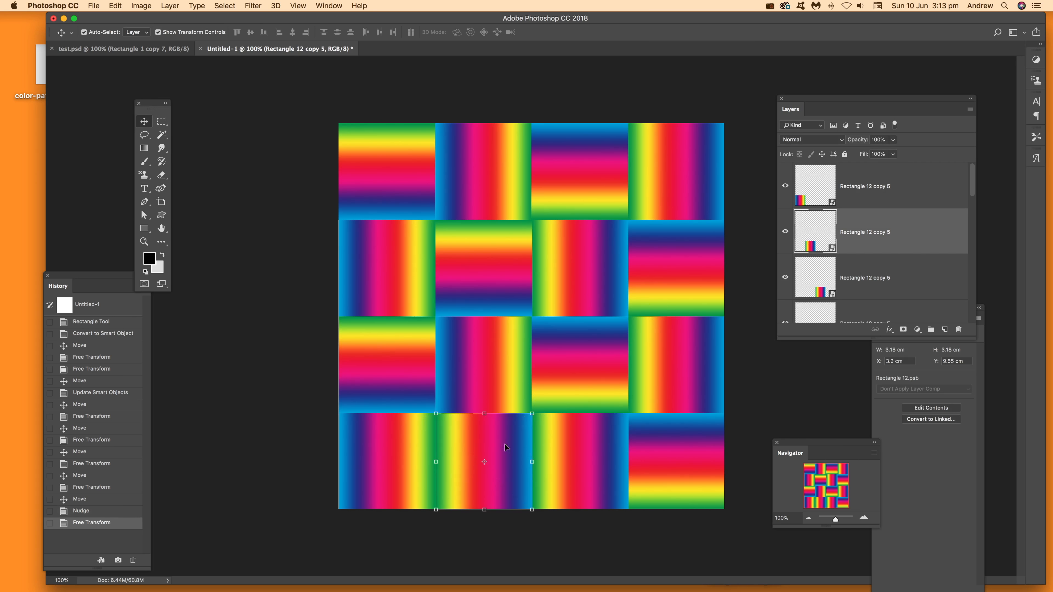
left_click_drag(437, 407, 482, 491)
key("Return")
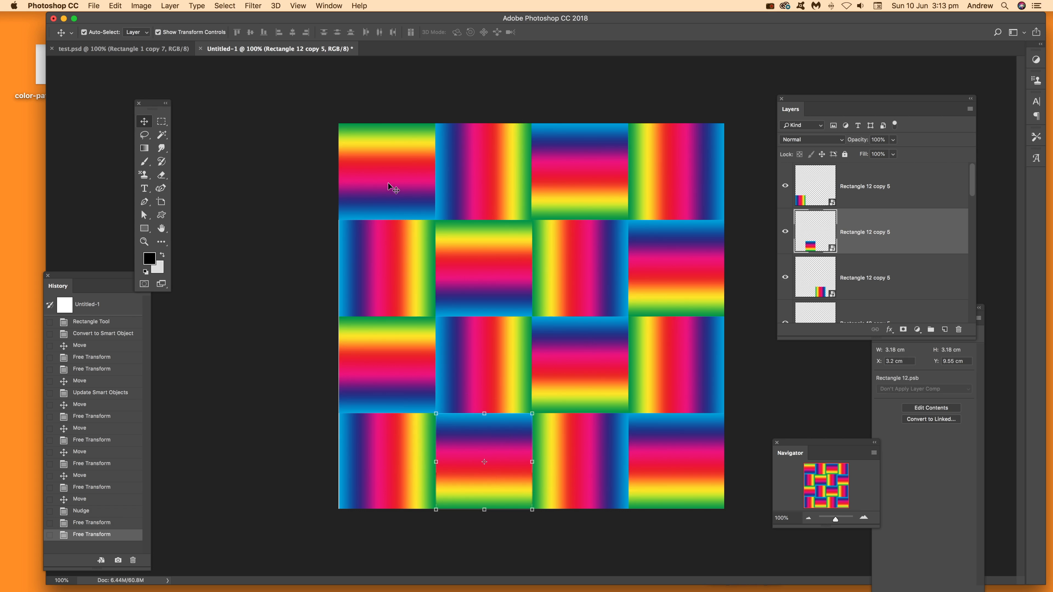
Duplicate the smart object layer of the first tile in the bottom row, keeping the suggested copy name
left_click(868, 190)
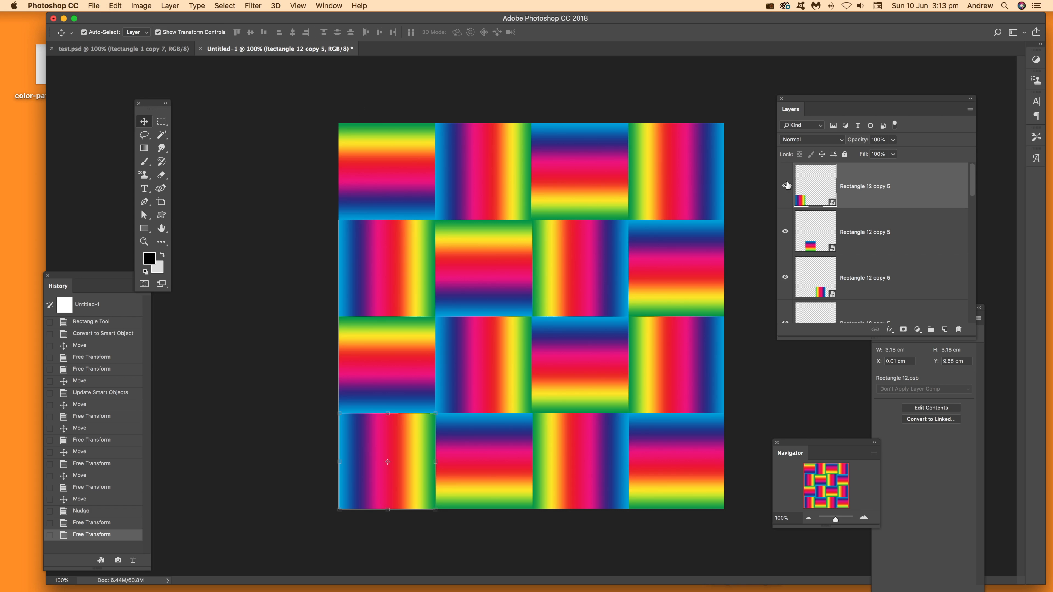
left_click(171, 5)
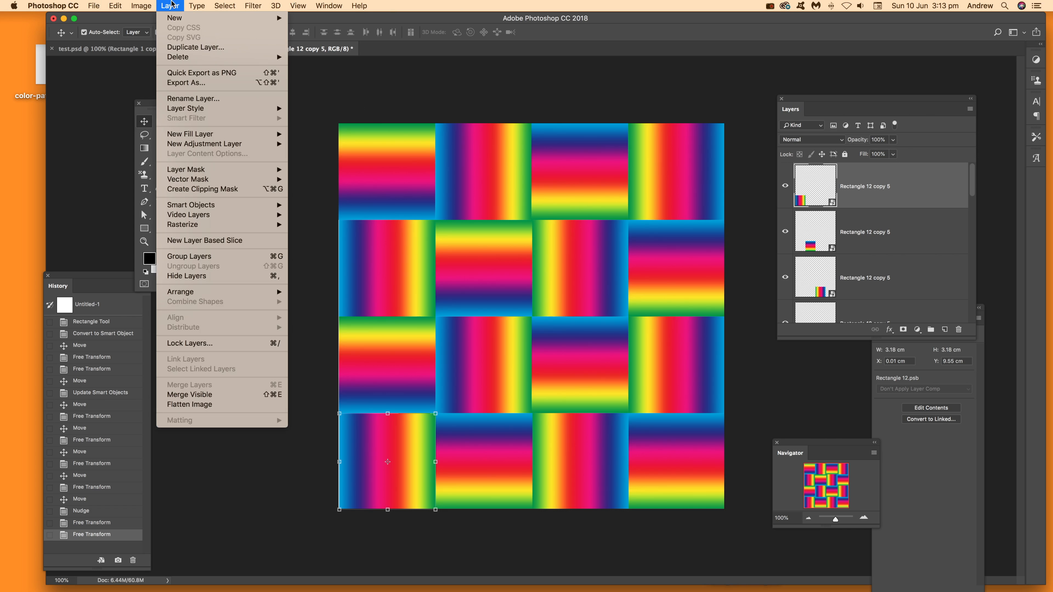
left_click(190, 48)
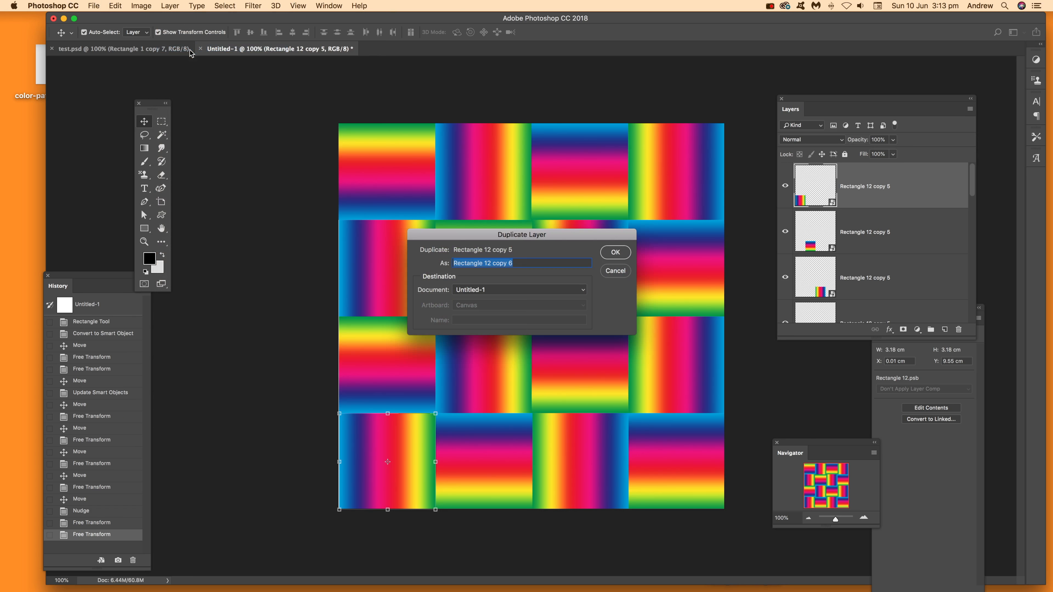
left_click(615, 253)
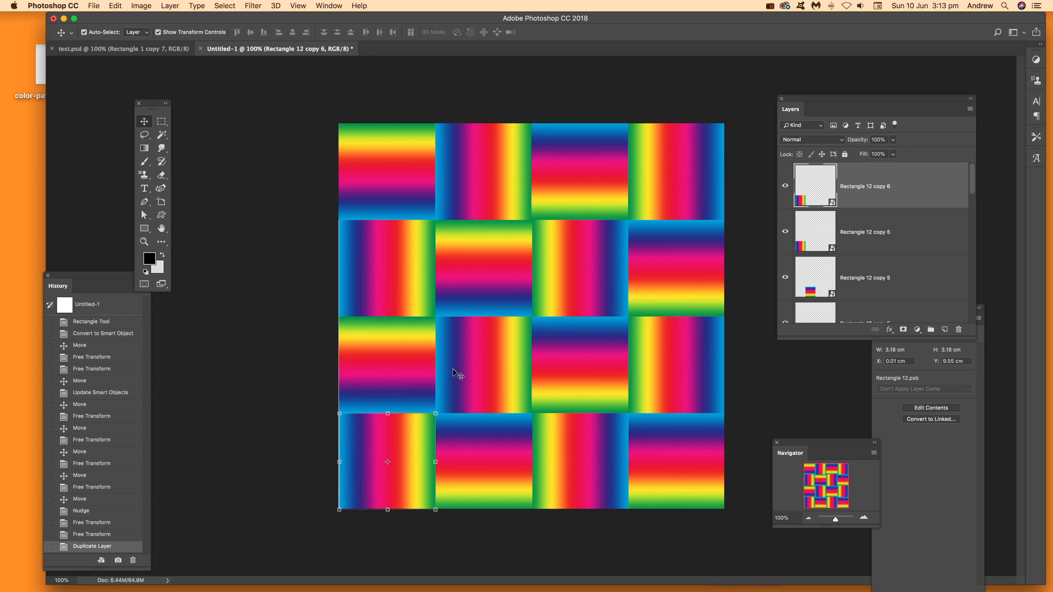
Enlarge the duplicated gradient tile until it covers and extends beyond the whole canvas
left_click_drag(436, 413, 754, 96)
left_click_drag(343, 97, 317, 62)
left_click_drag(753, 509, 791, 547)
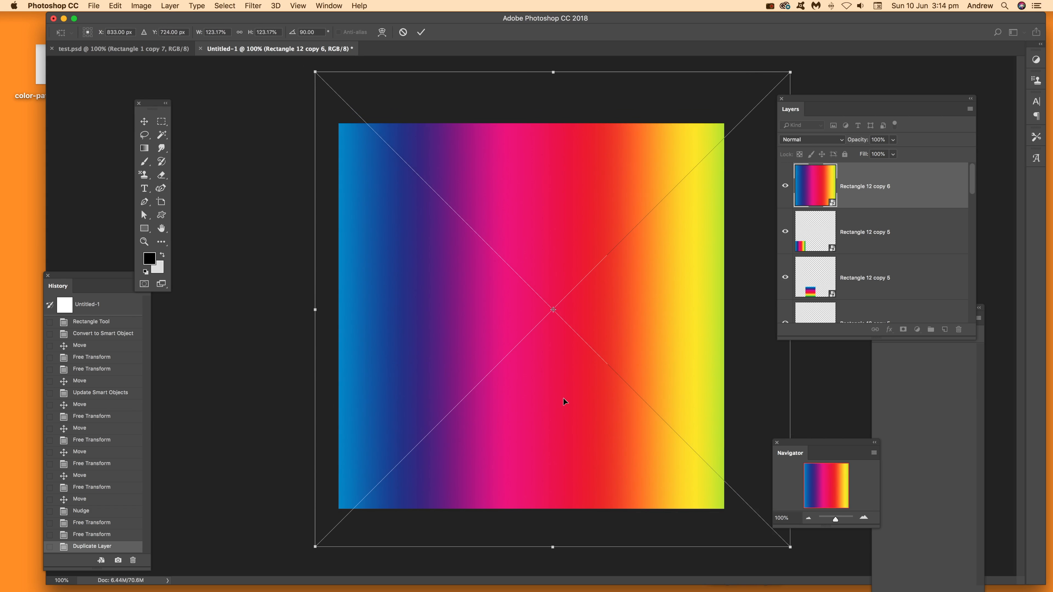
key("Return")
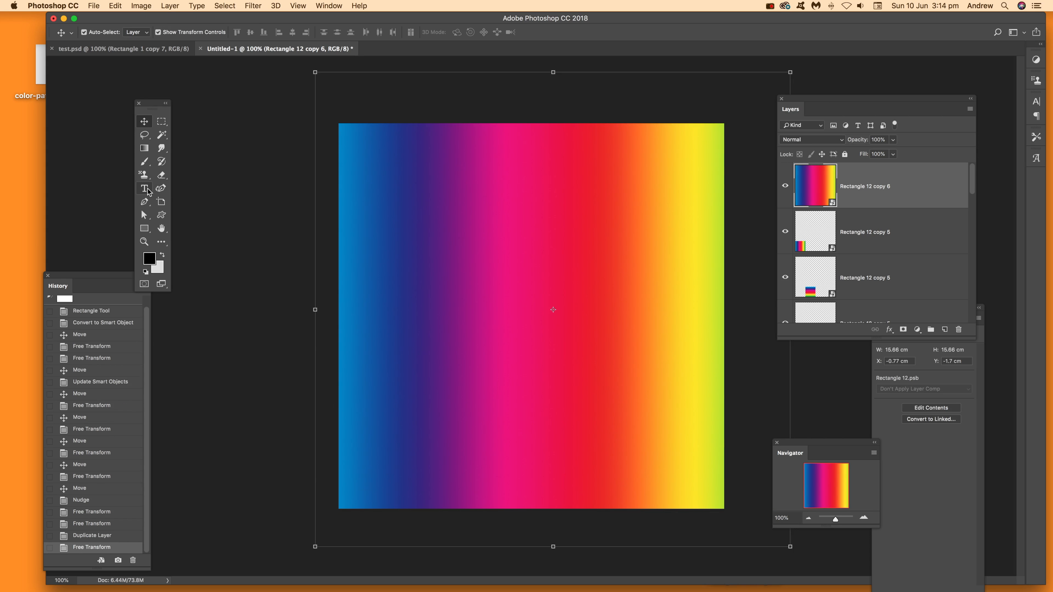
Add the black text GRADIENT in 48 pt Myriad Pro Bold across the upper middle of the canvas
left_click(144, 189)
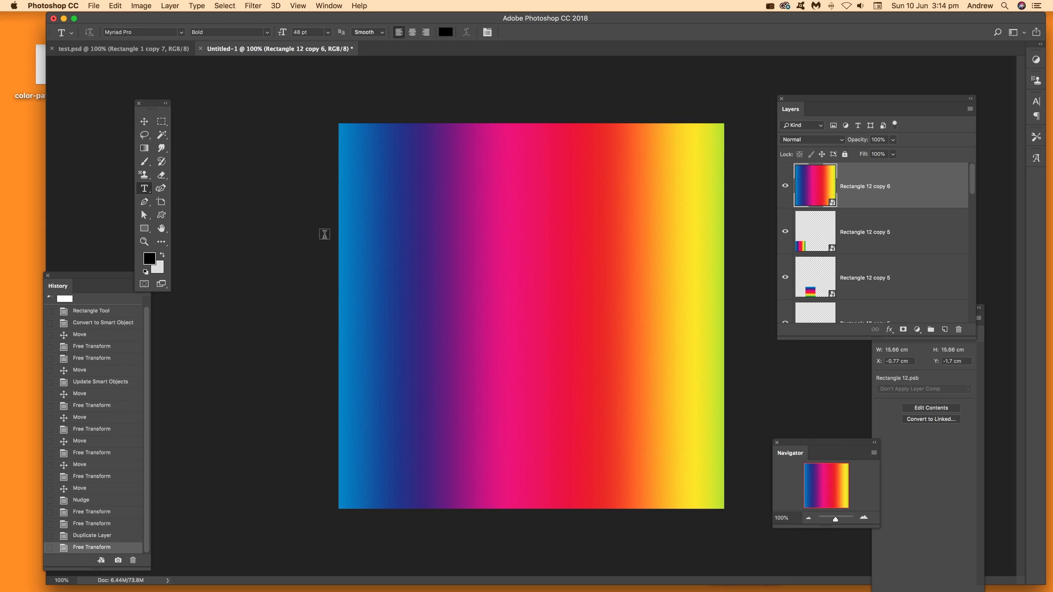
left_click(389, 291)
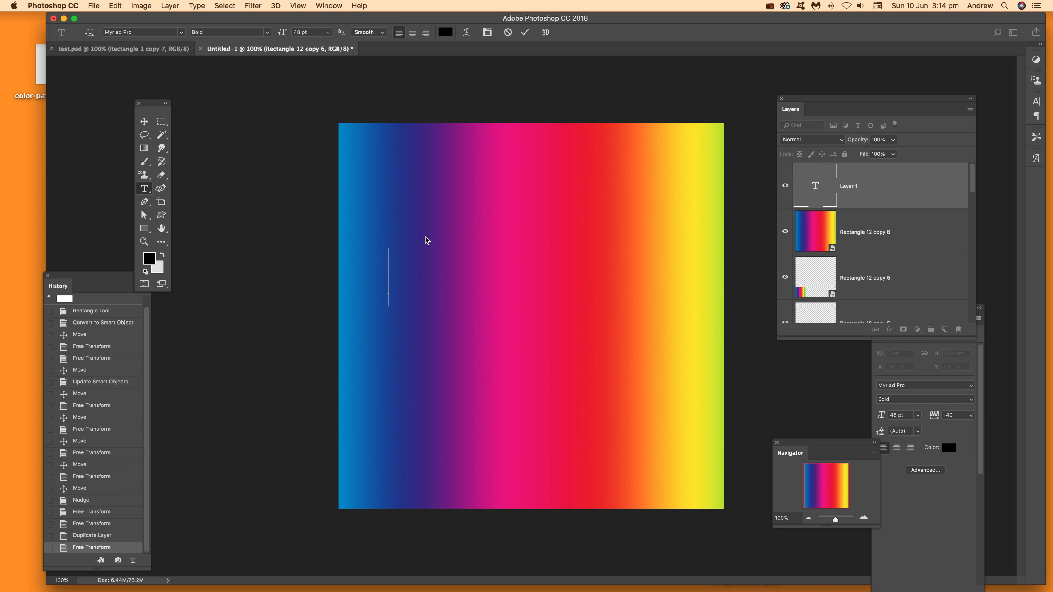
type("GRADIENT")
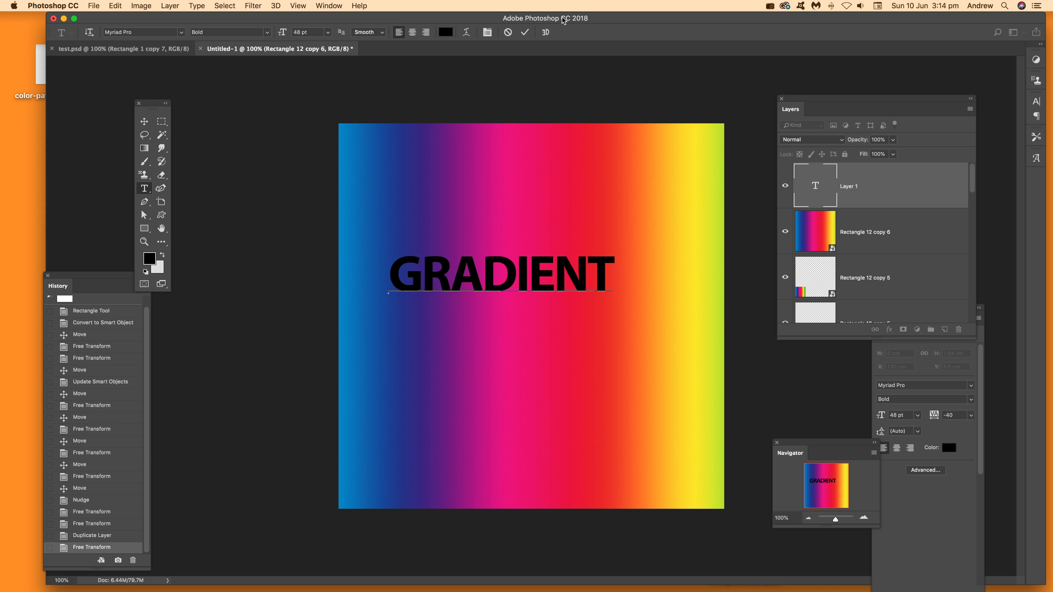
left_click(524, 32)
Enlarge the GRADIENT text to about 62.5 pt so it spans most of the canvas width
left_click(144, 121)
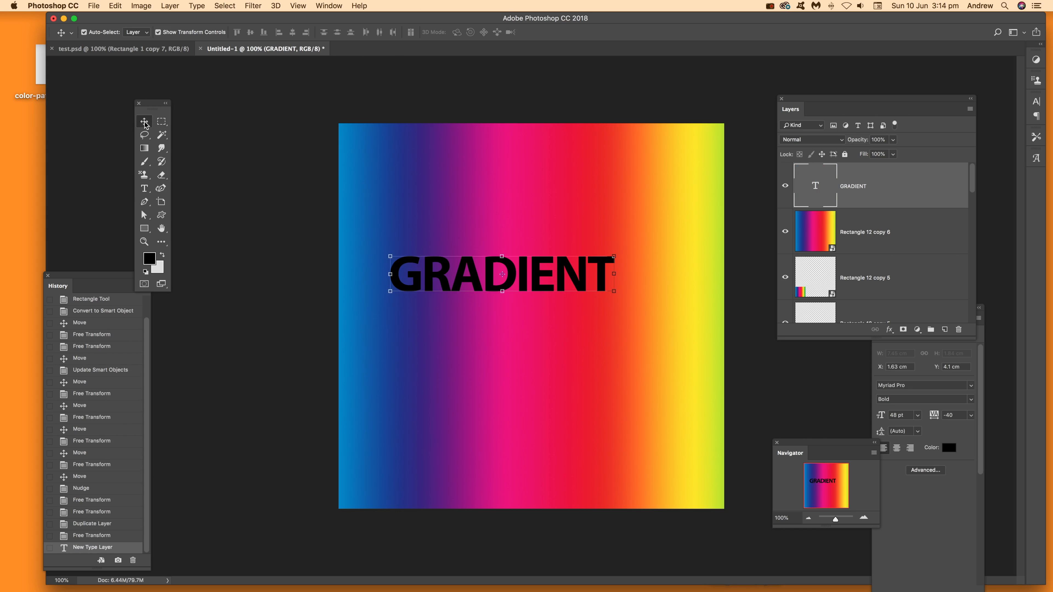
left_click_drag(615, 293, 713, 311)
key("Return")
Place the GRADIENT text layer beneath the enlarged gradient copy and clip the copy to the text
left_click_drag(855, 185, 851, 239)
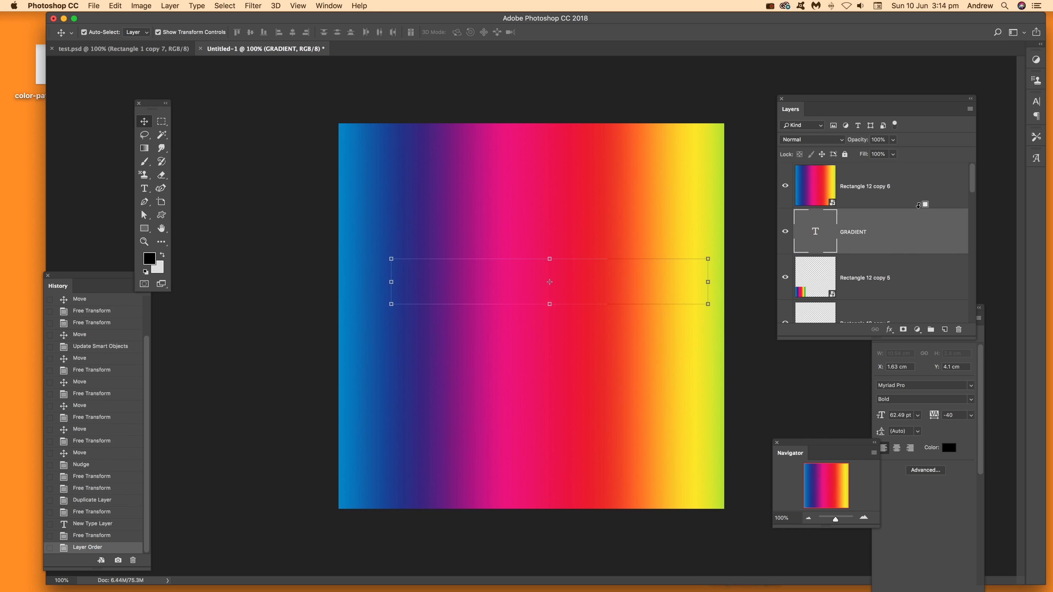
left_click(919, 205, "alt")
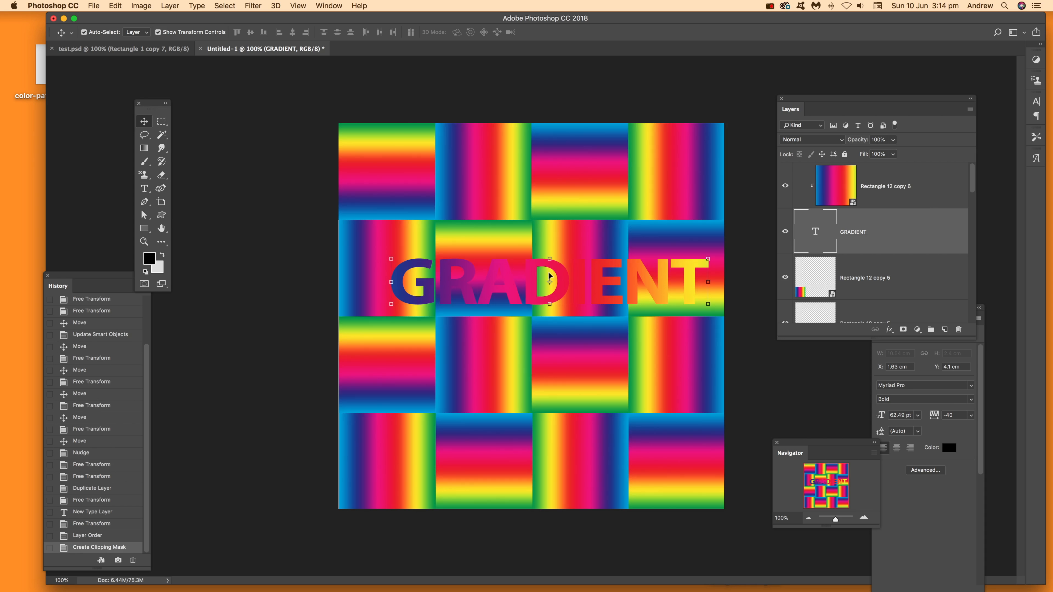
Scale the GRADIENT text to about 110% and rotate it to -60° so it runs diagonally up the canvas
left_click_drag(388, 249, 407, 203)
left_click_drag(364, 203, 409, 374)
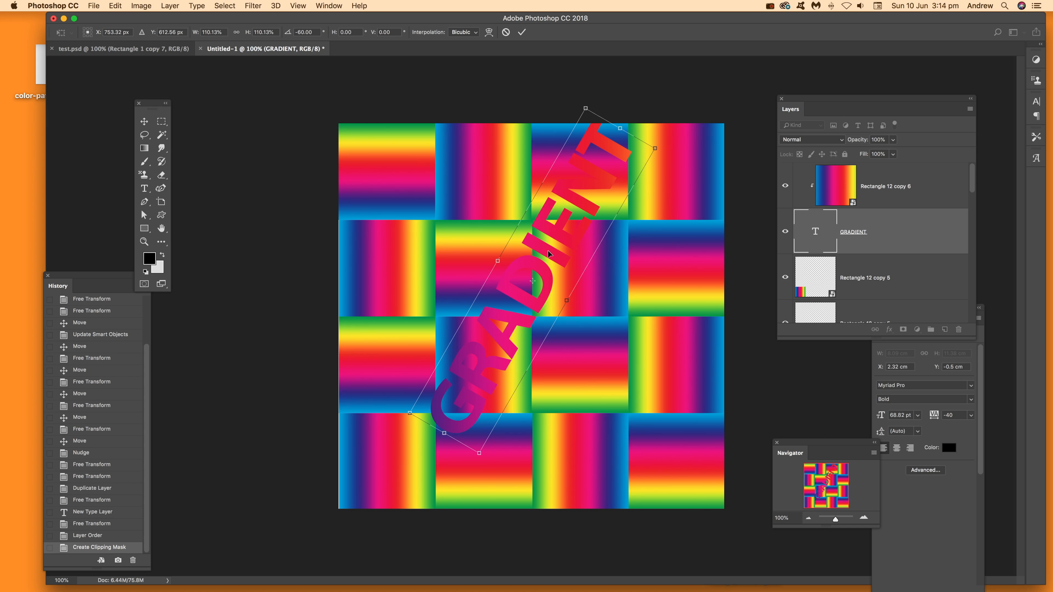
key("Return")
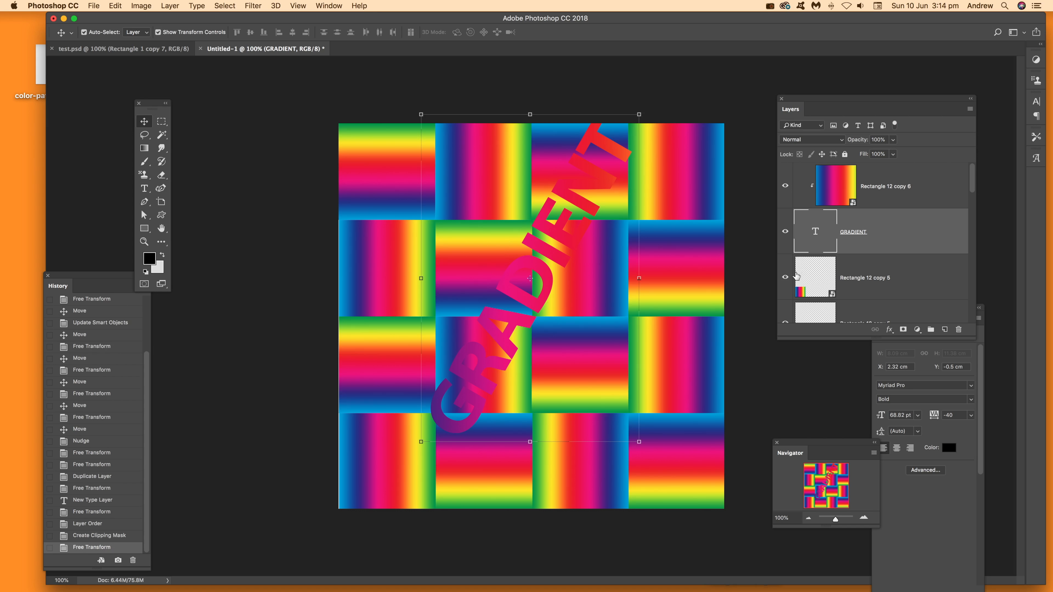
Open the contents of the original first tile's smart object and set its shape's gradient fill to Radial
left_click(391, 162)
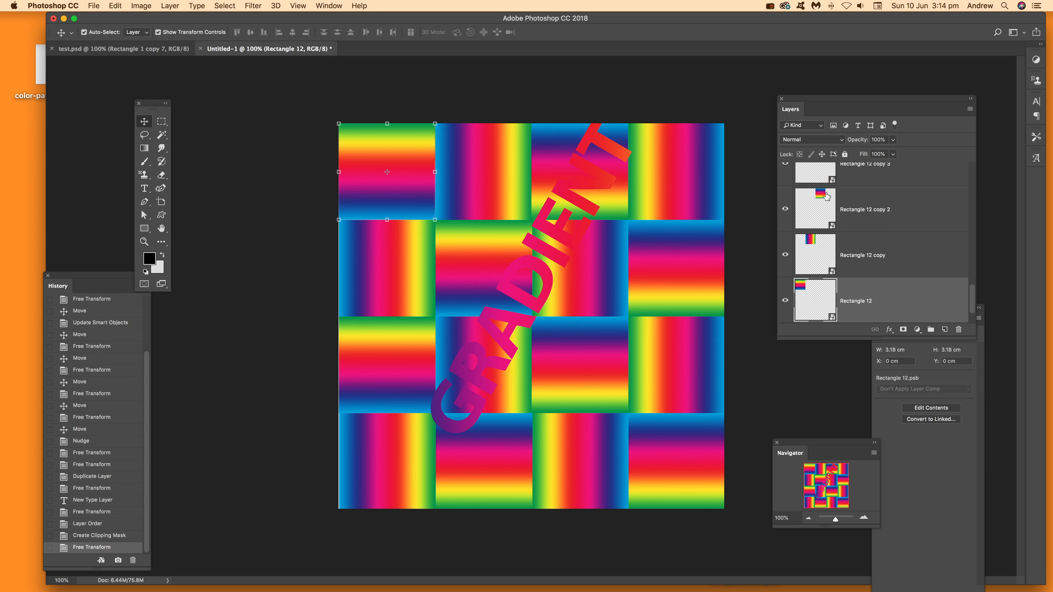
double_click(810, 303)
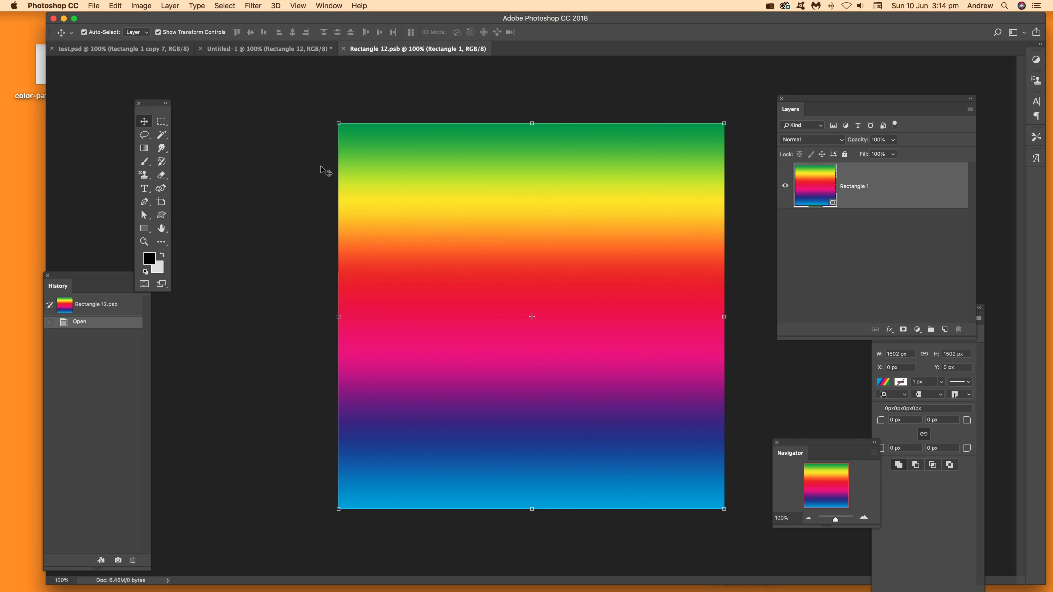
left_click(148, 229)
left_click(140, 33)
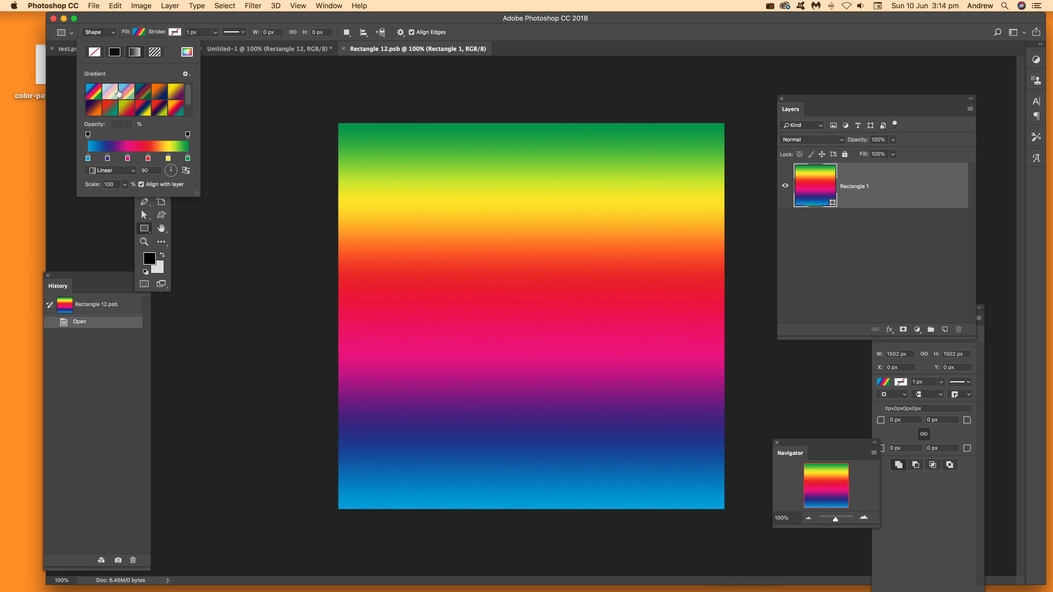
left_click(114, 173)
left_click(109, 179)
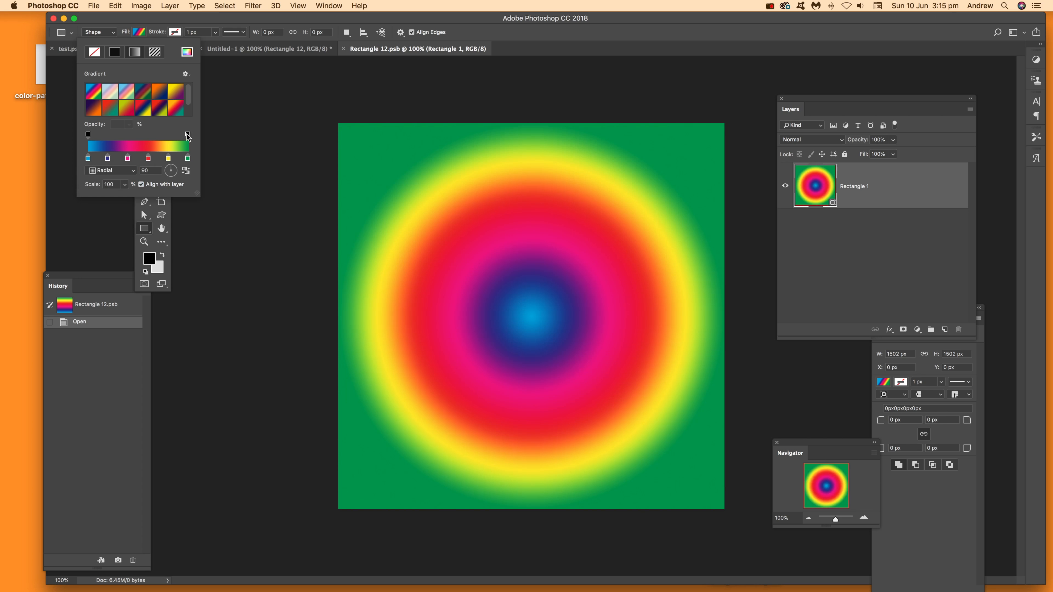
Save and close the tile's smart object with the radial fill to update every tile and the text
left_click(101, 4)
left_click(373, 99)
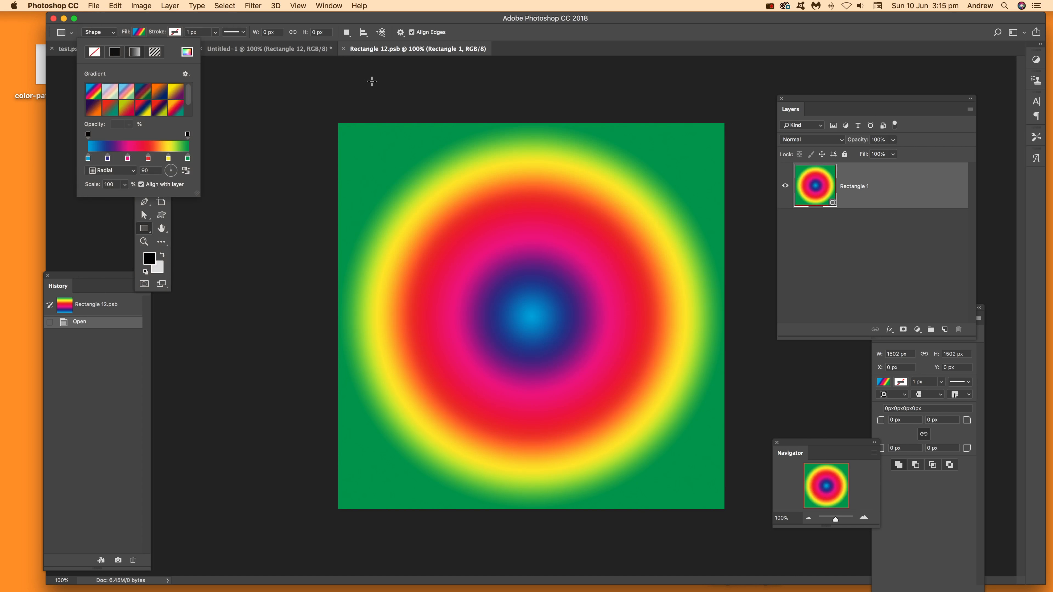
left_click(375, 49)
left_click(93, 6)
left_click(110, 103)
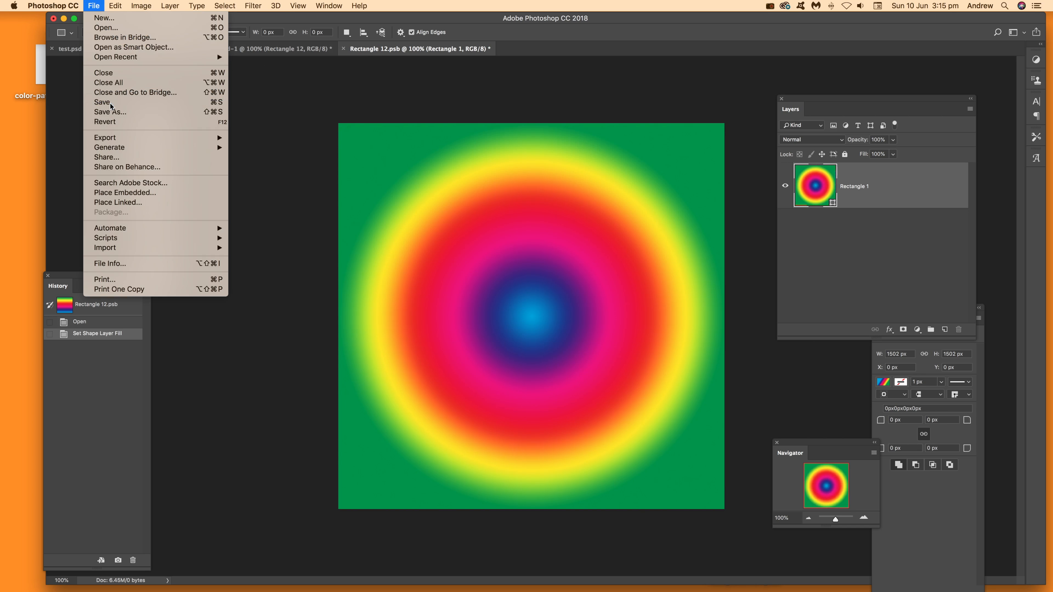
left_click(343, 49)
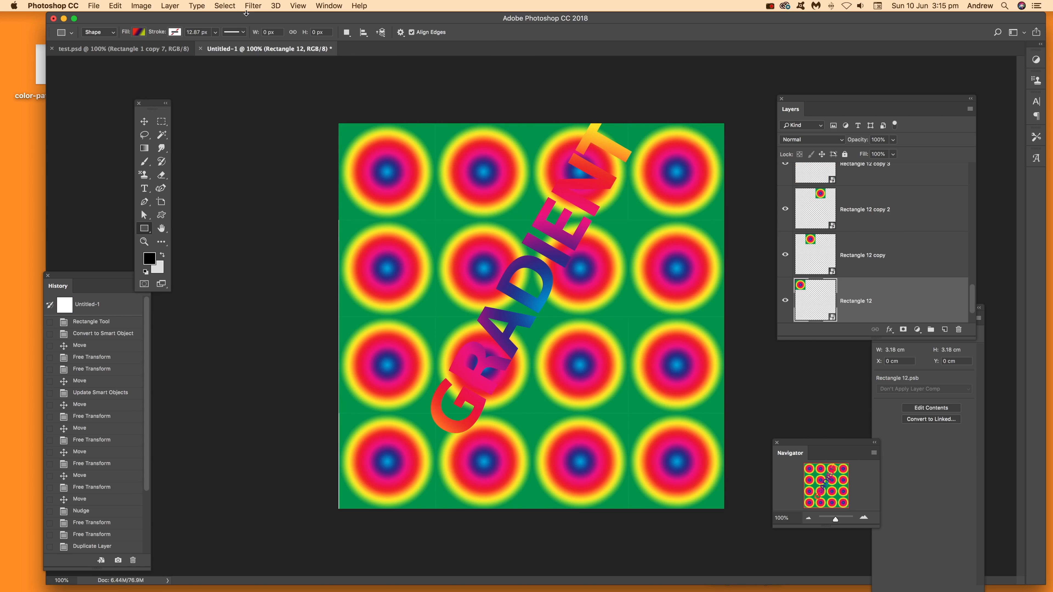
Reopen the tile's smart object contents and fill its shape with the red-blue-yellow gradient preset in the Angle style
double_click(806, 290)
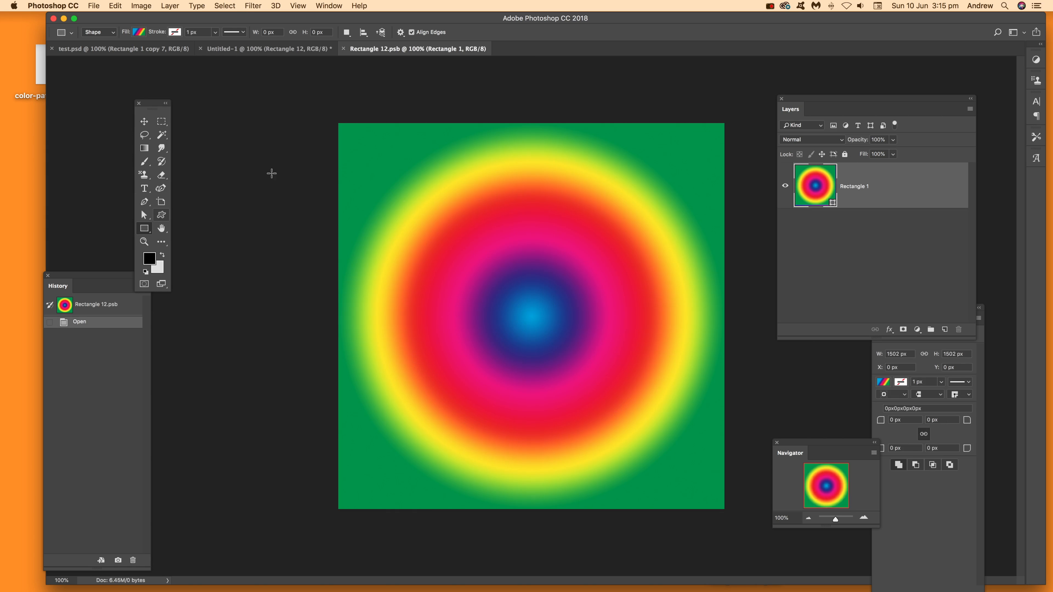
left_click(138, 31)
left_click(145, 111)
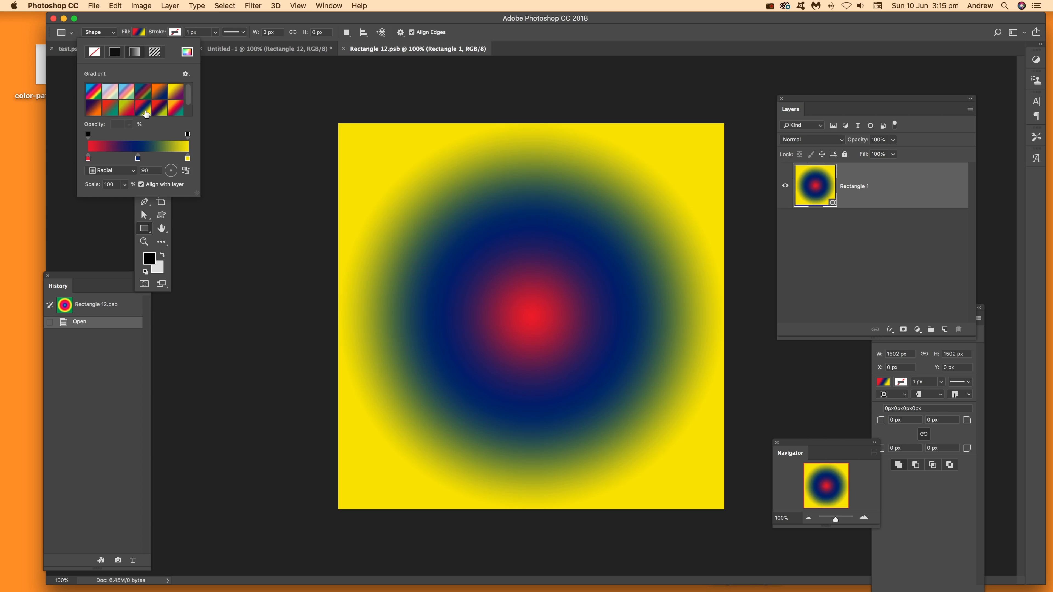
left_click(116, 171)
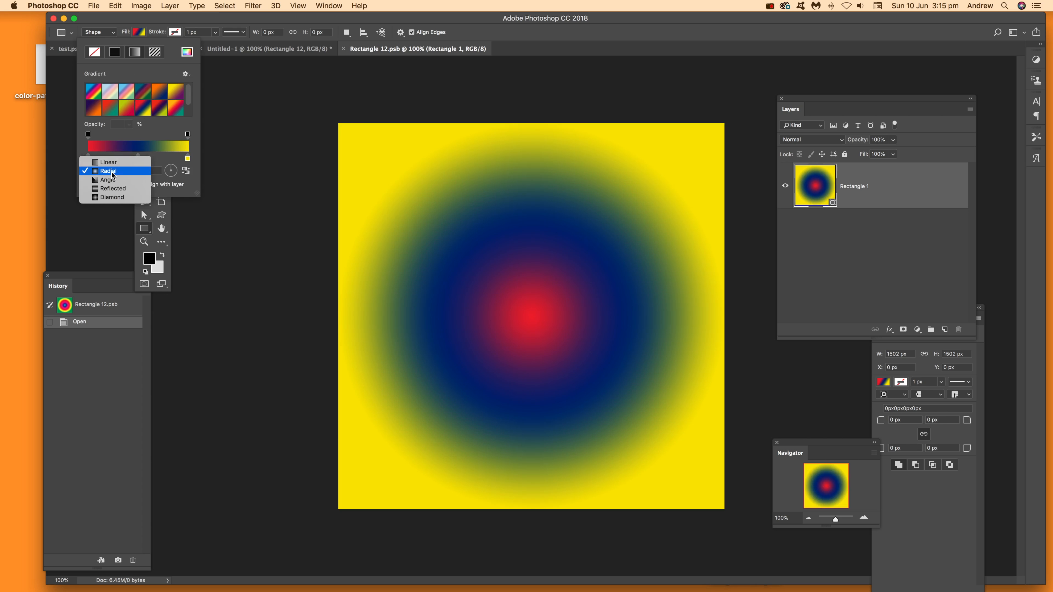
left_click(113, 180)
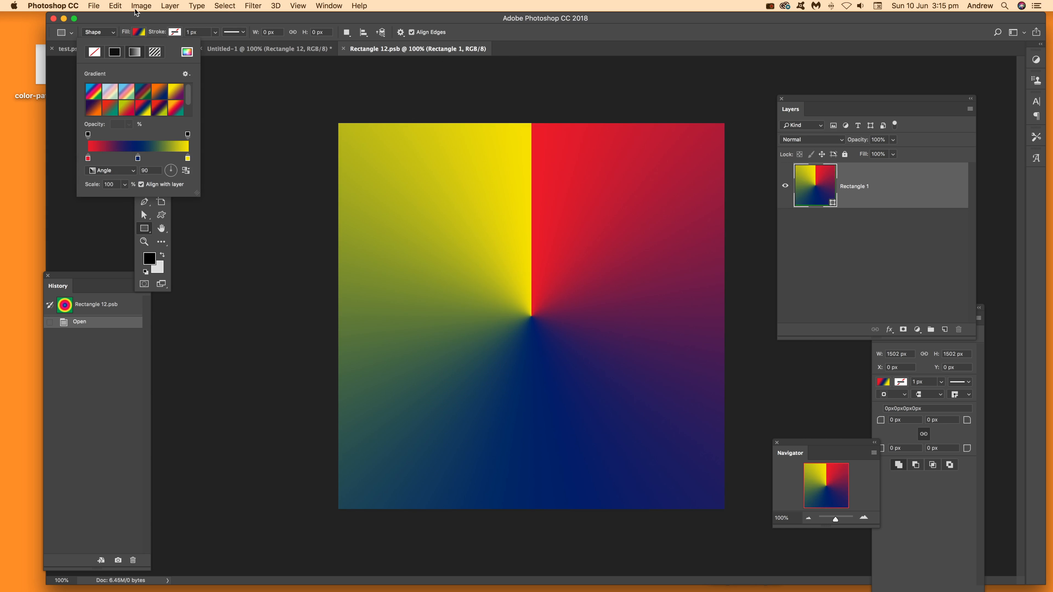
Save and close the tile's smart object with the angle gradient to update the whole pattern and the text
left_click(95, 6)
left_click(435, 73)
left_click(416, 53)
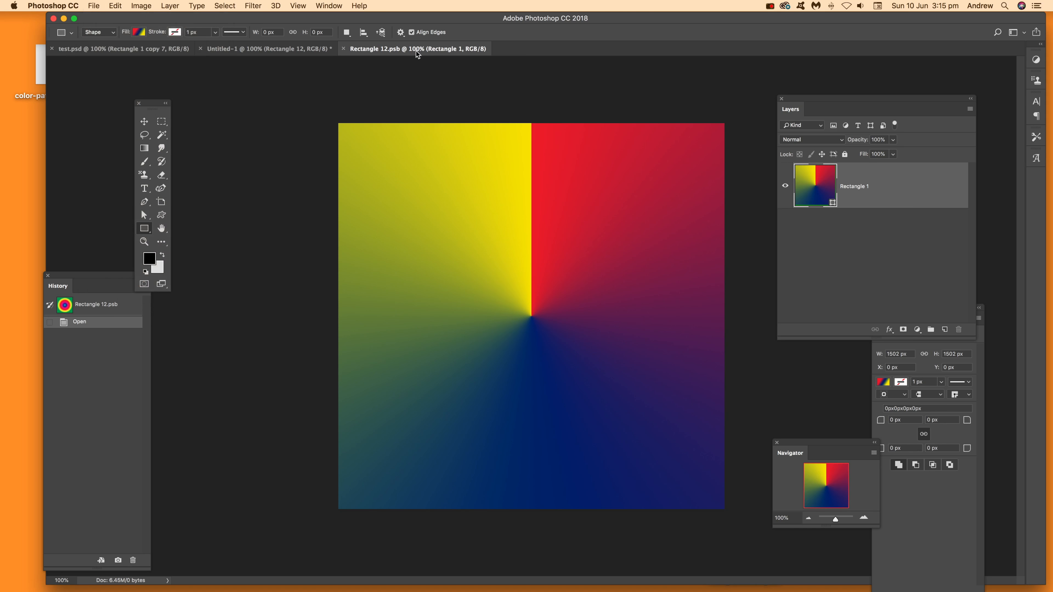
left_click(90, 7)
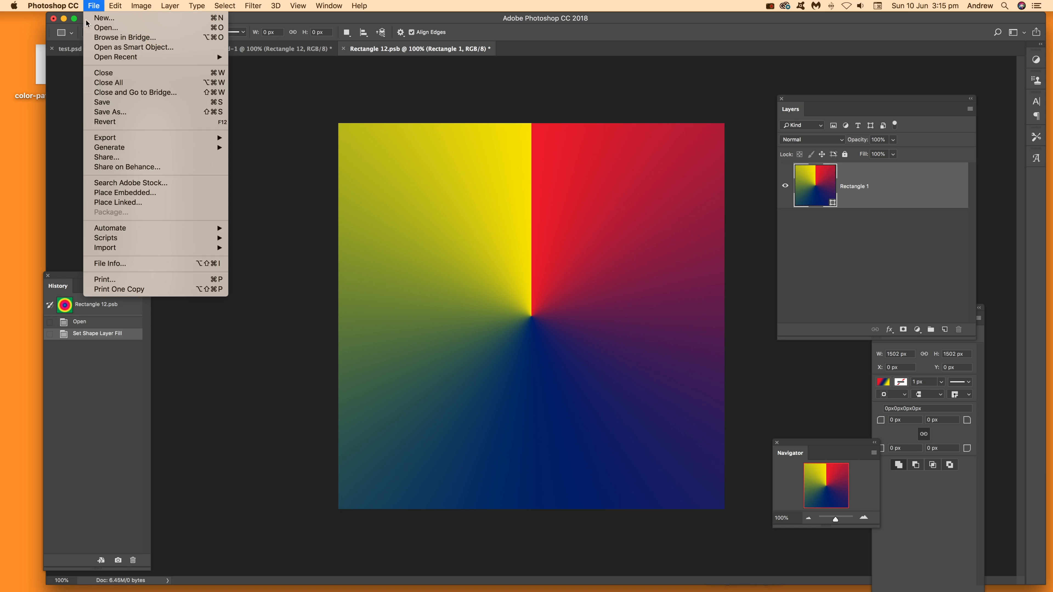
left_click(115, 103)
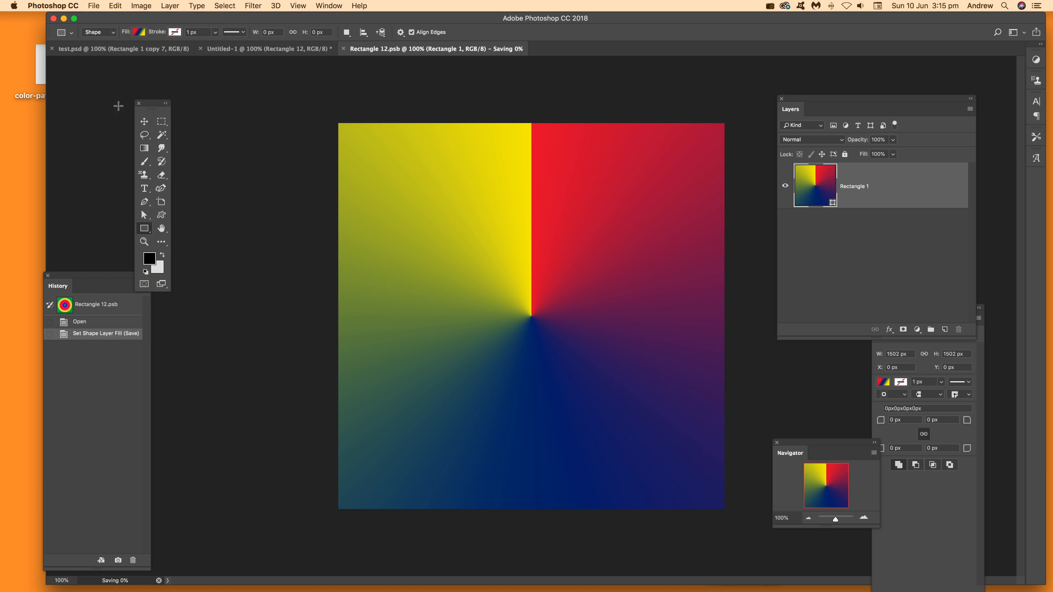
left_click(344, 49)
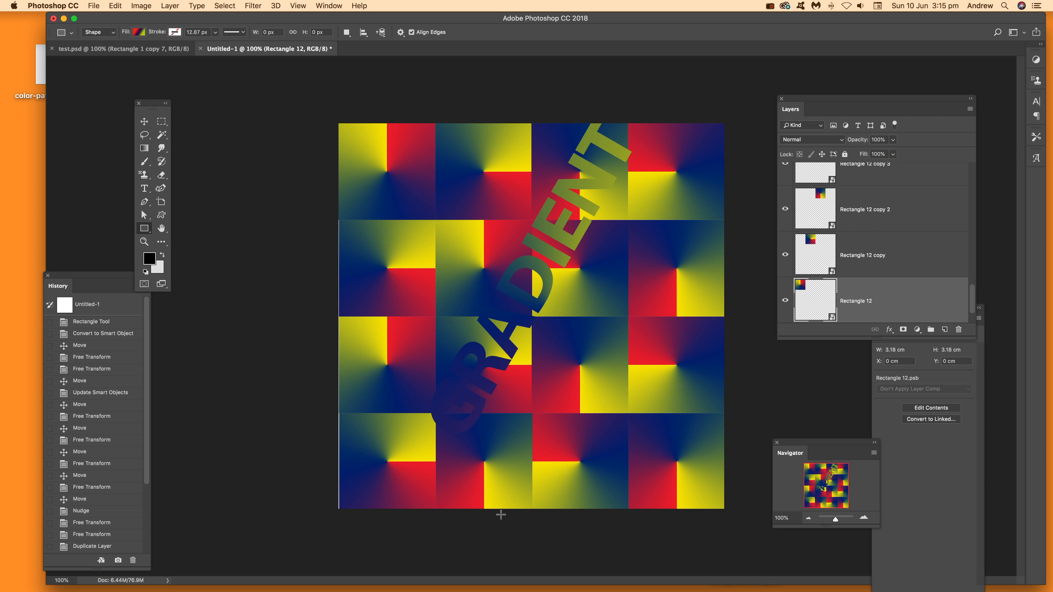
Select the bottom row of tiles together with the overlapping text and gradient layers, and nudge them slightly left
left_click(144, 121)
left_click(383, 431)
left_click_drag(287, 431, 739, 526)
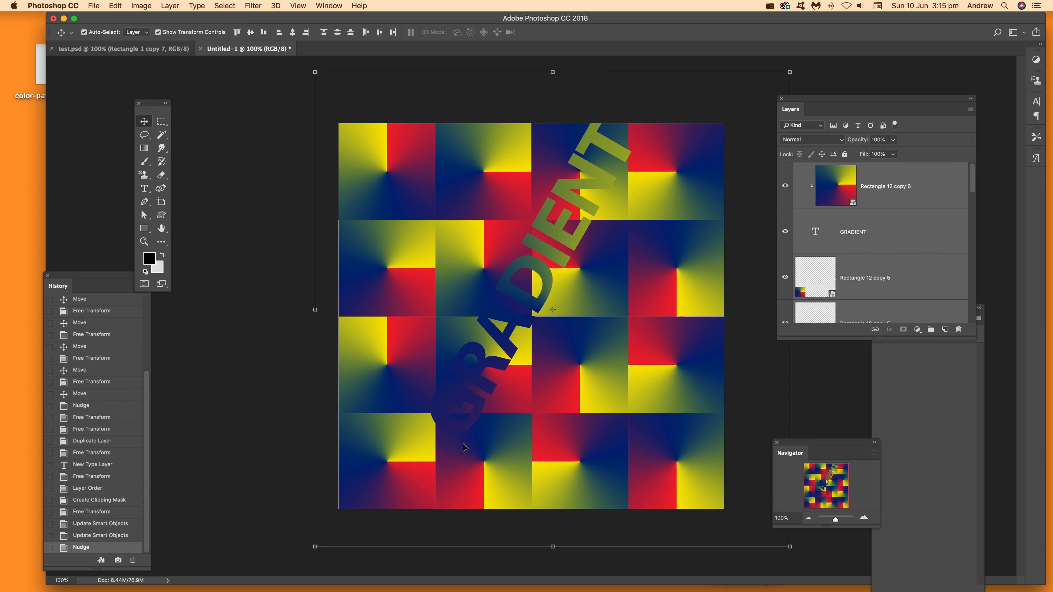
key("Left")
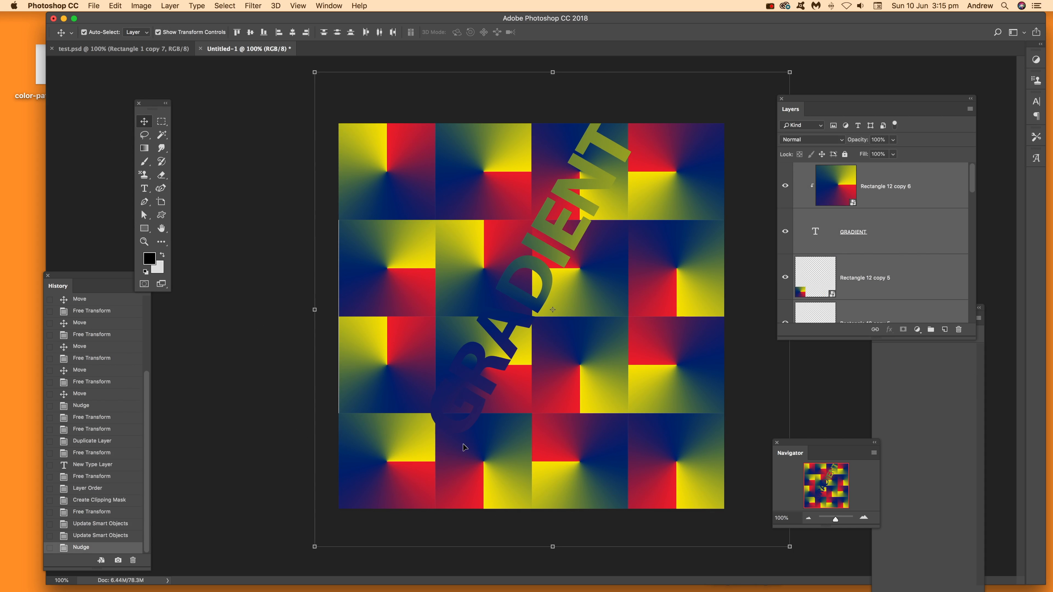
left_click_drag(286, 338, 749, 393)
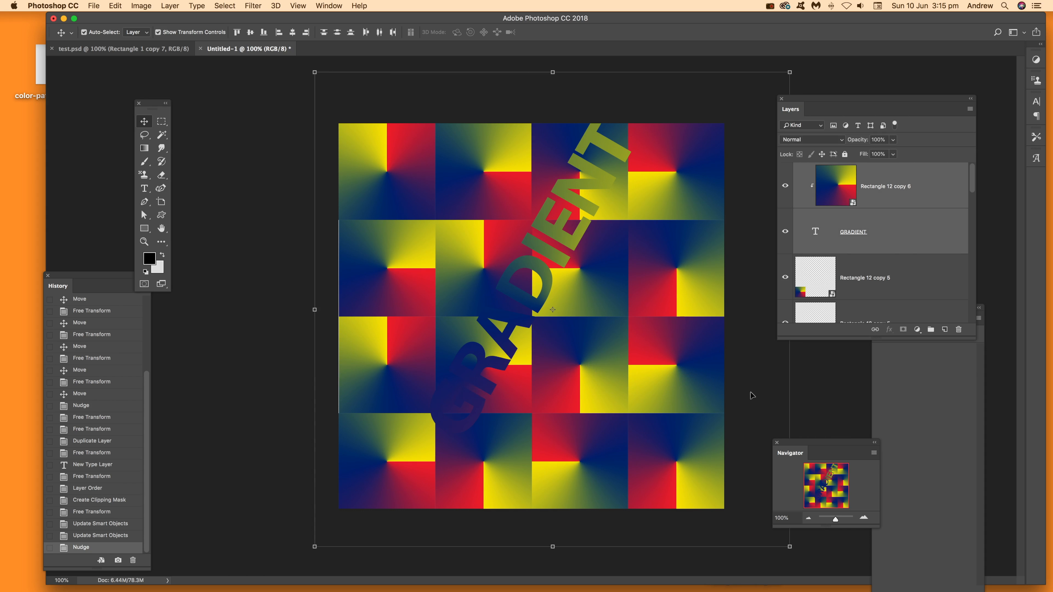
left_click_drag(285, 346, 746, 382)
left_click(265, 199)
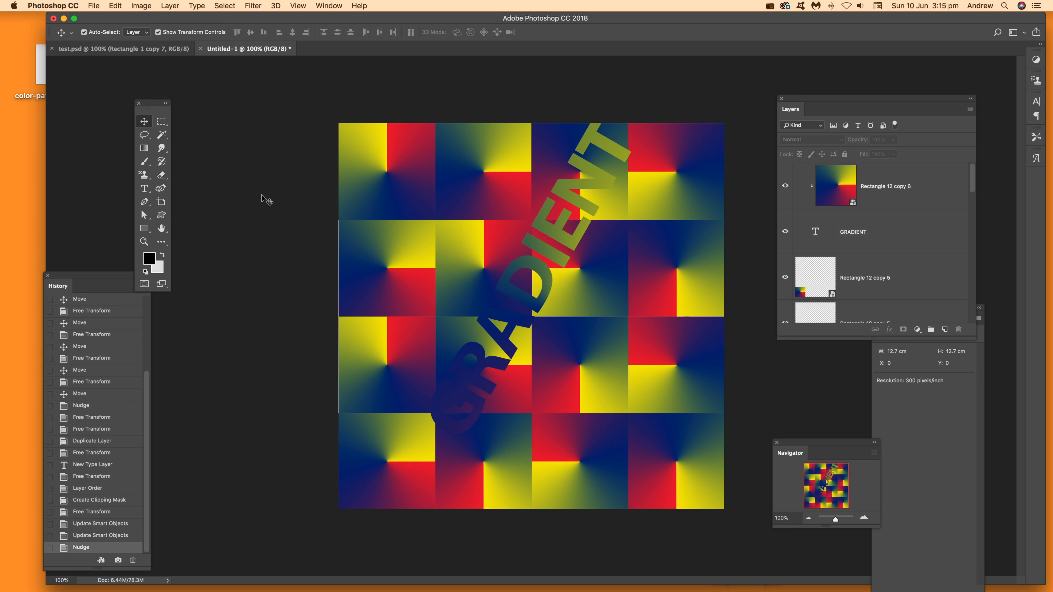